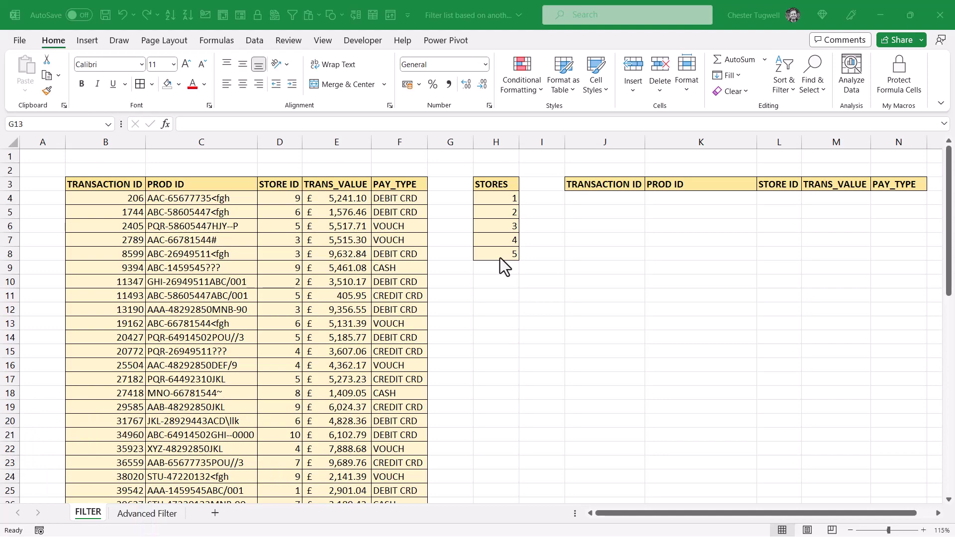
Enter an XMATCH formula in J4 that looks up the store IDs D4:D57 in the stores list H4:H8.
left_click(591, 199)
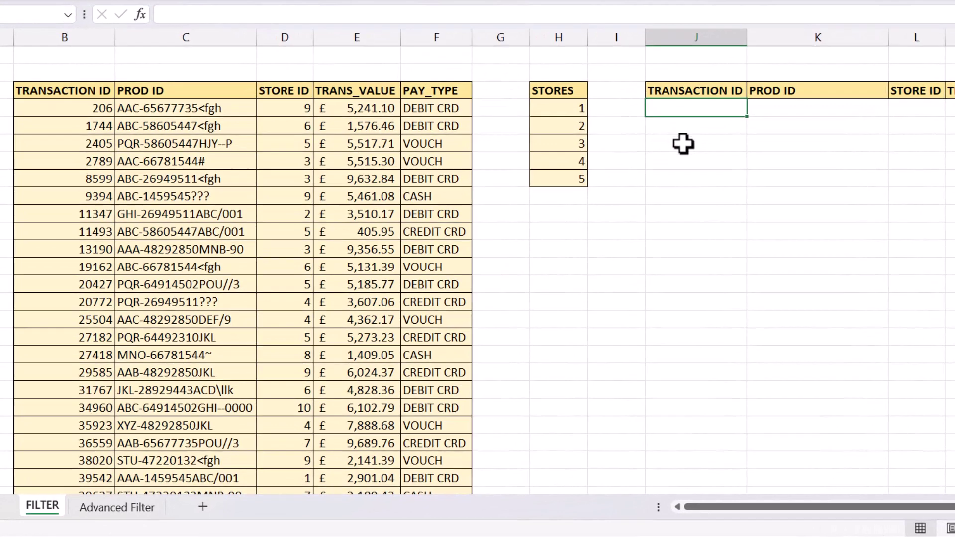
type("=xmatch")
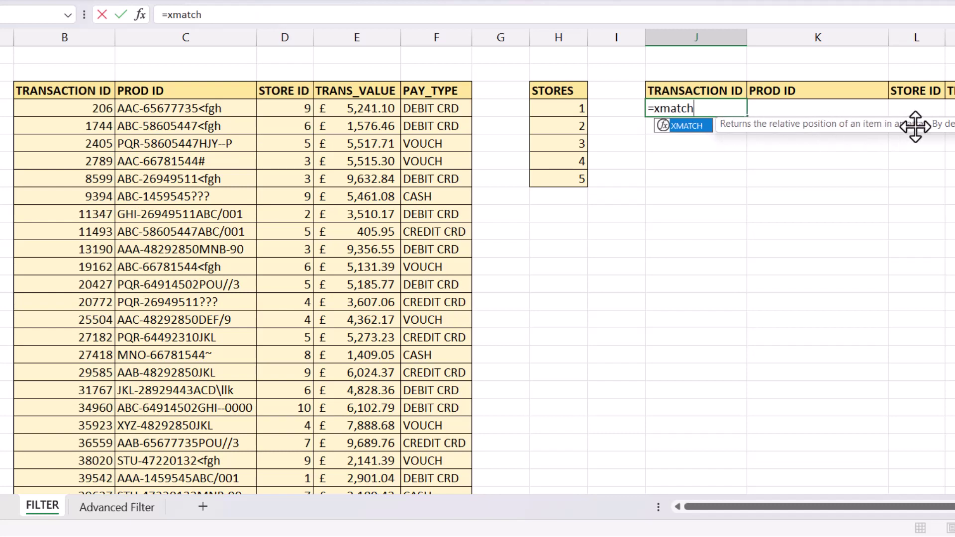
type("(")
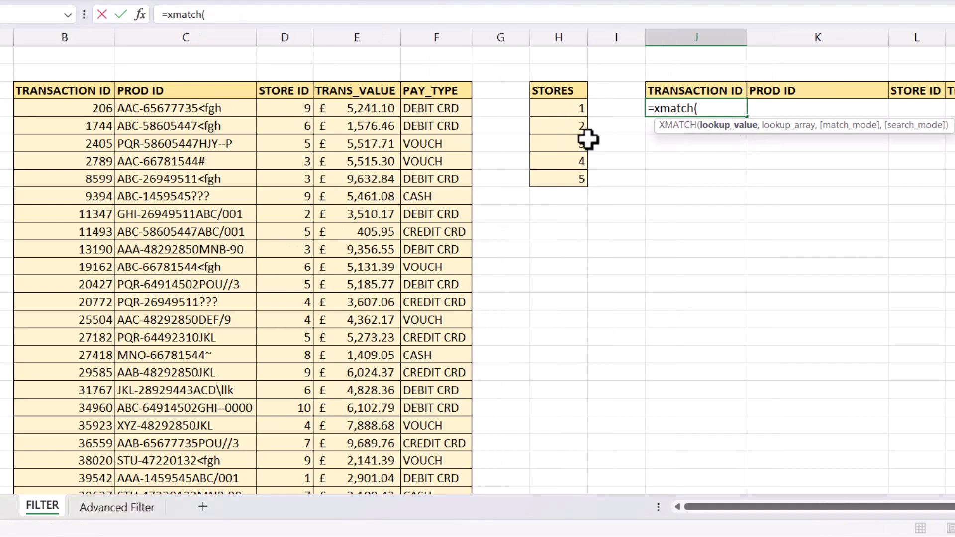
left_click(285, 108)
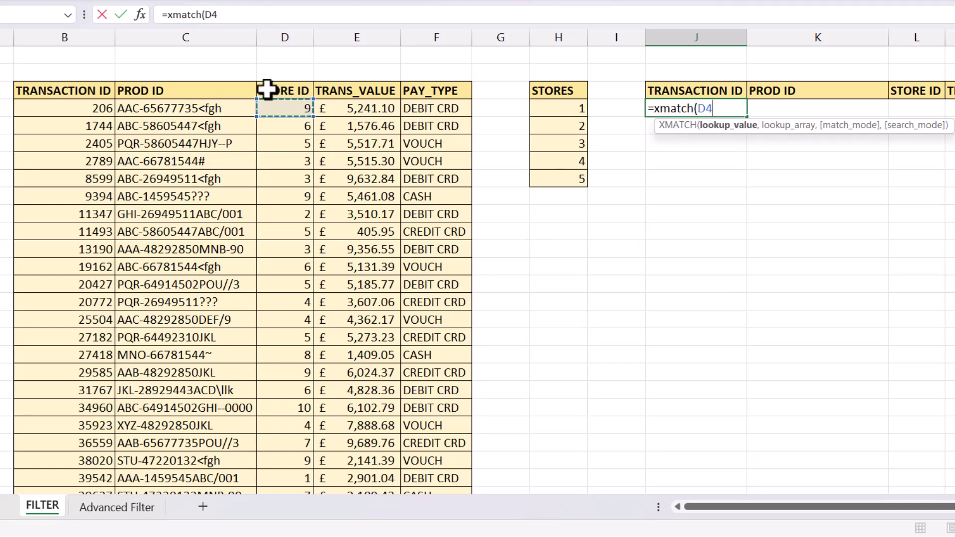
key("ctrl+shift+Down")
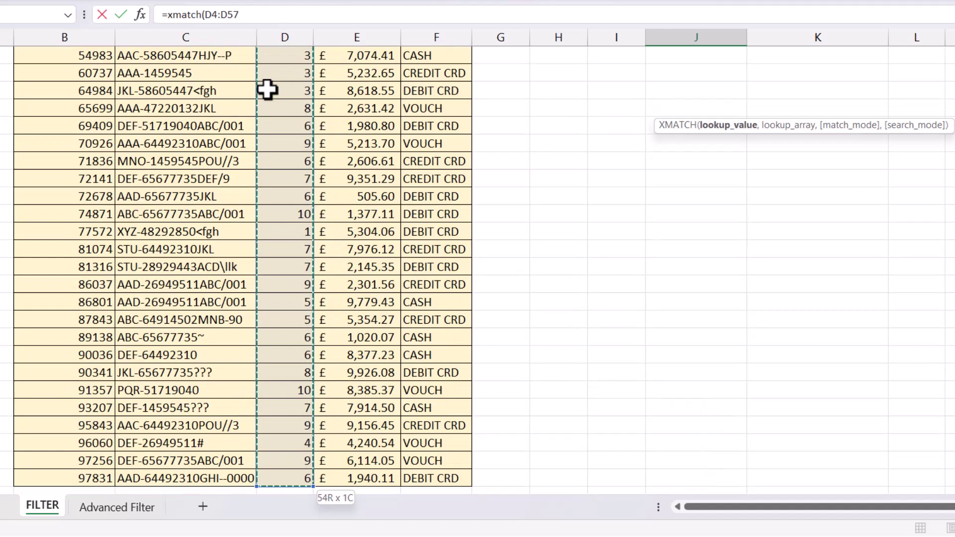
key("ctrl+BackSpace")
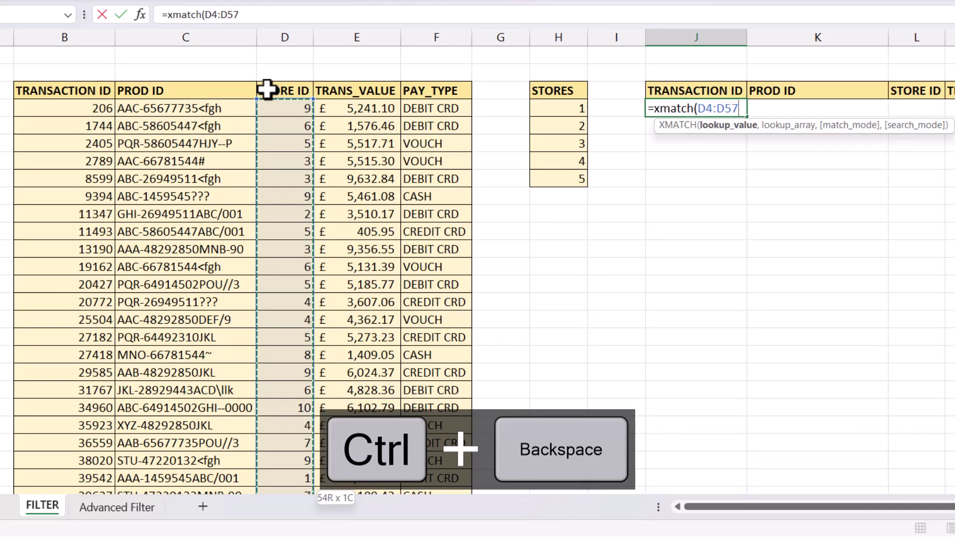
type(",")
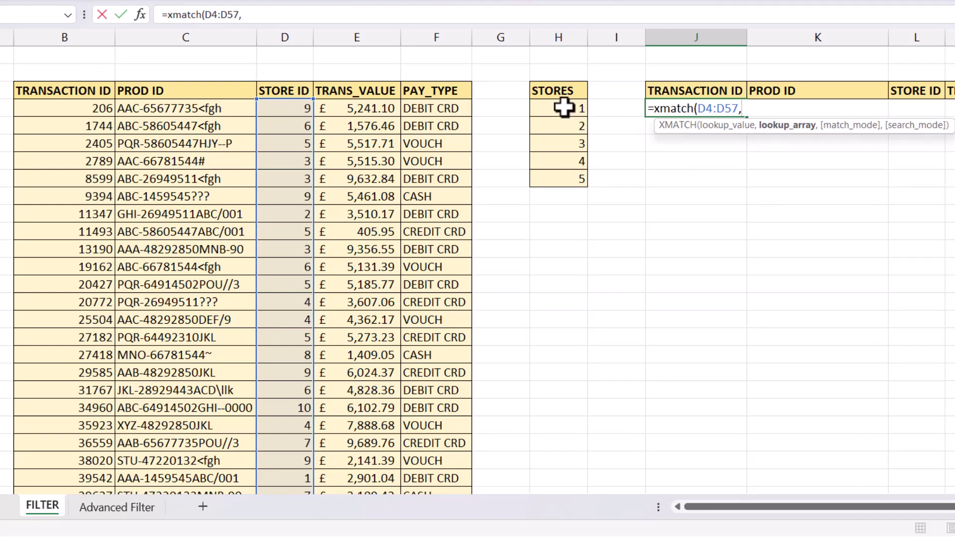
left_click_drag(564, 107, 565, 177)
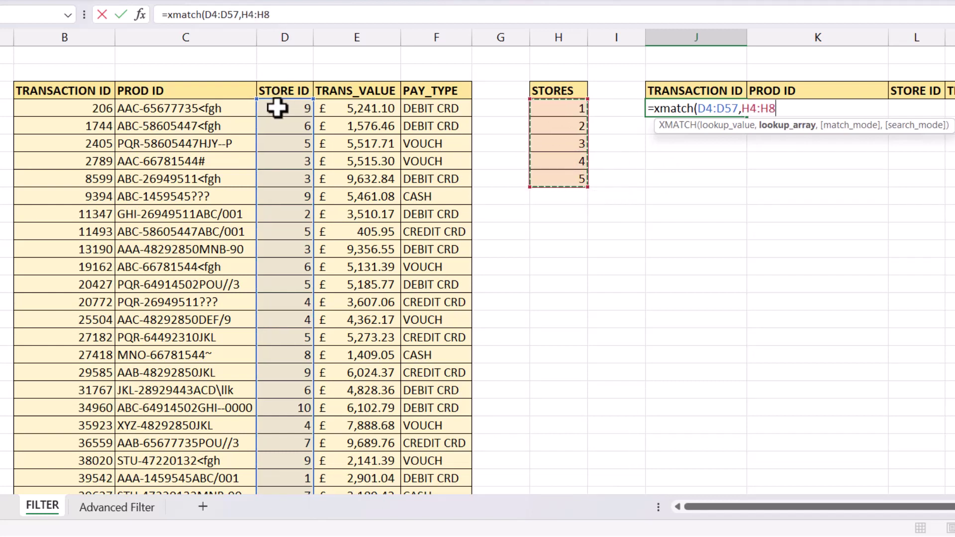
type(")")
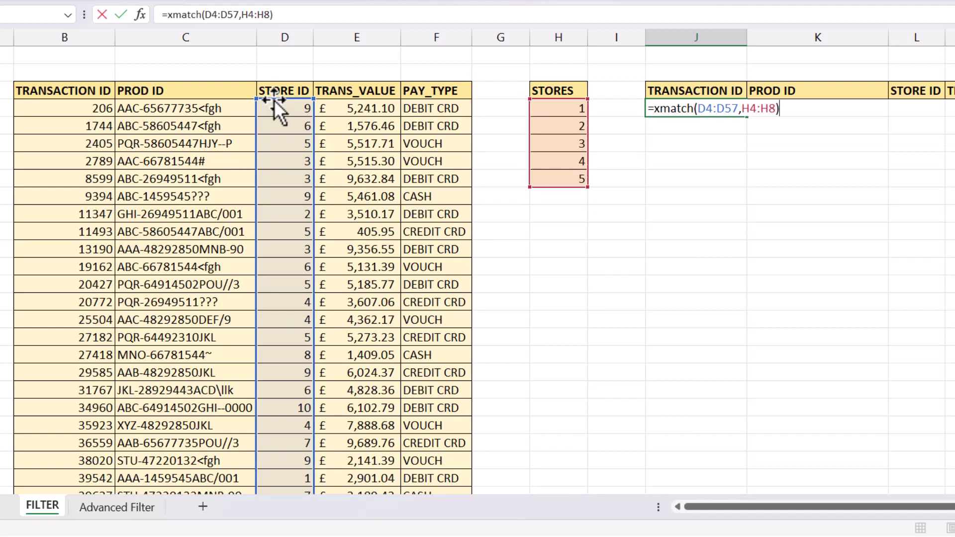
key("Return")
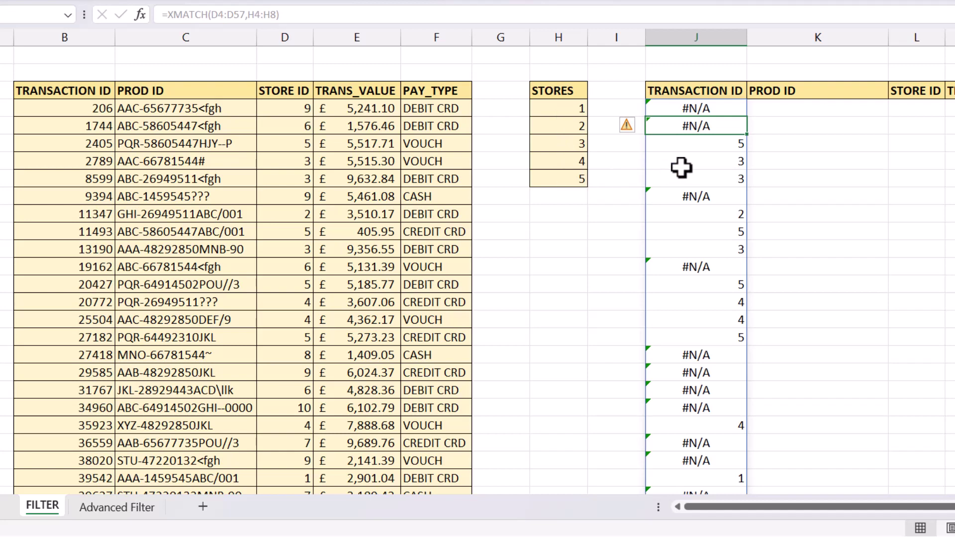
left_click(712, 144)
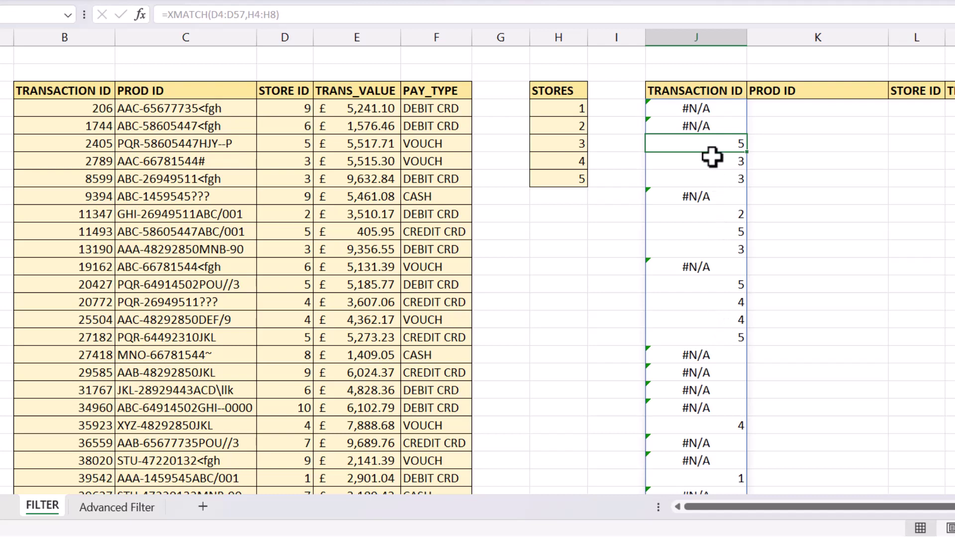
Wrap the XMATCH formula in J4 in ISNUMBER so it reads =ISNUMBER(XMATCH(D4:D57,H4:H8)).
double_click(701, 109)
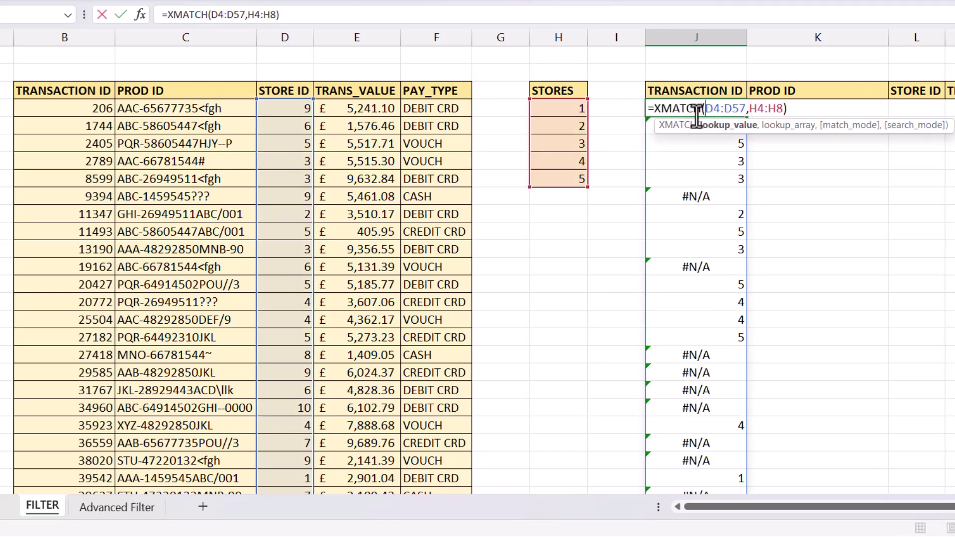
left_click(652, 109)
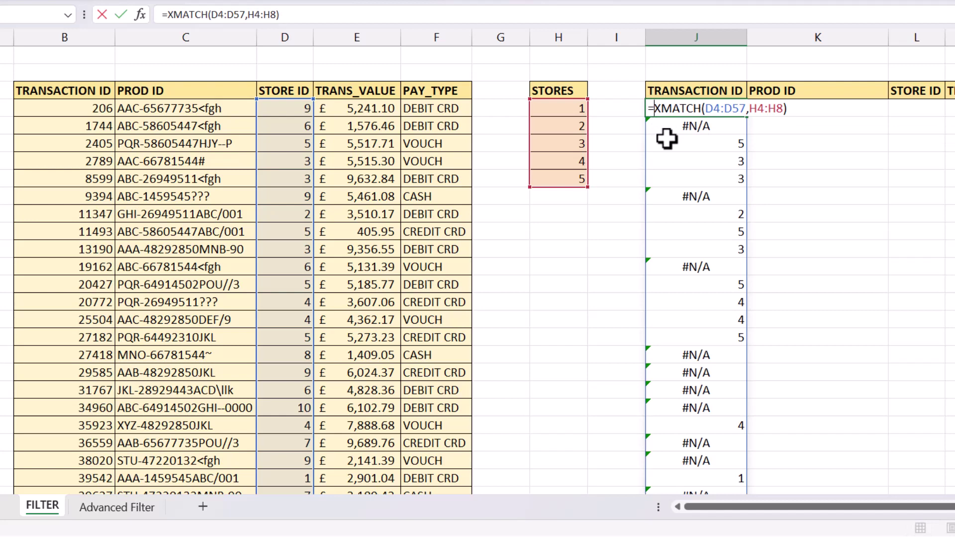
type("ISNUMB")
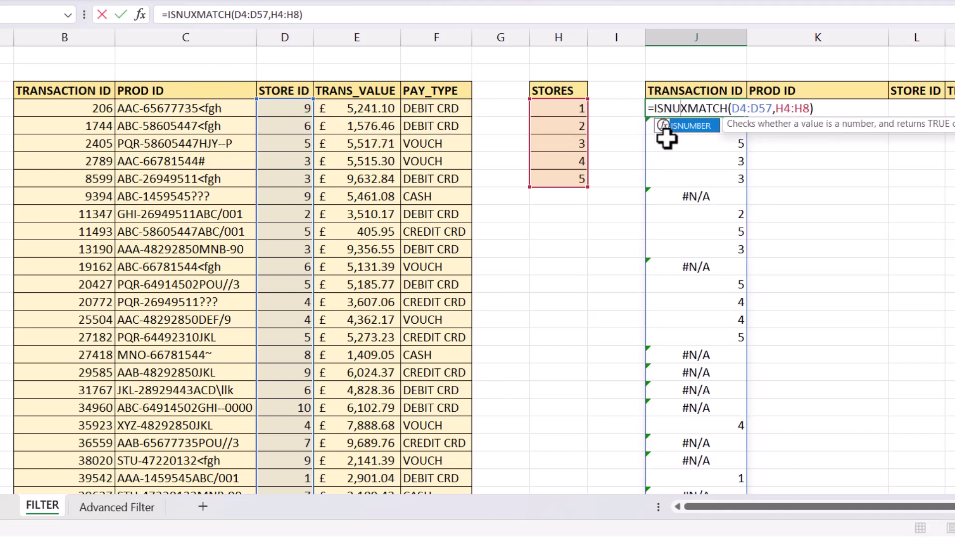
key("Tab")
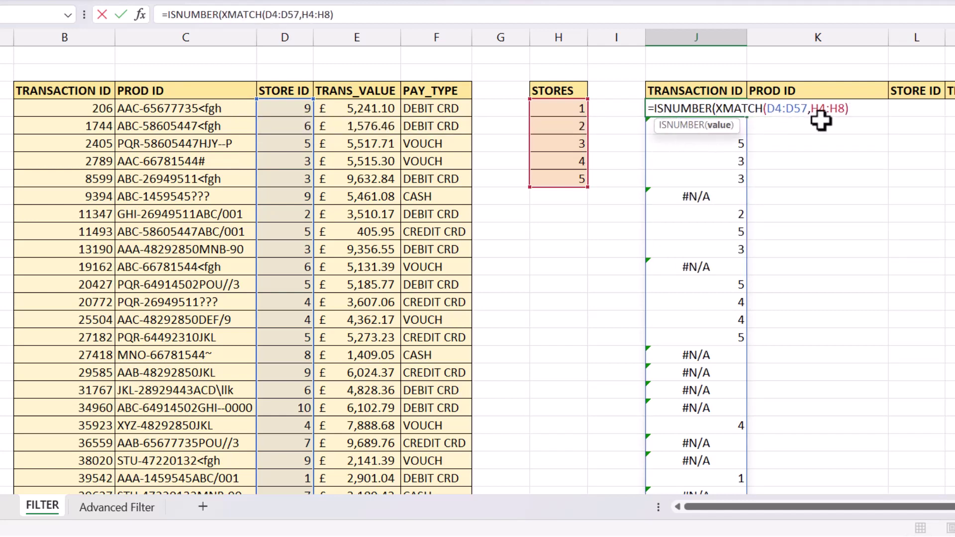
type(")")
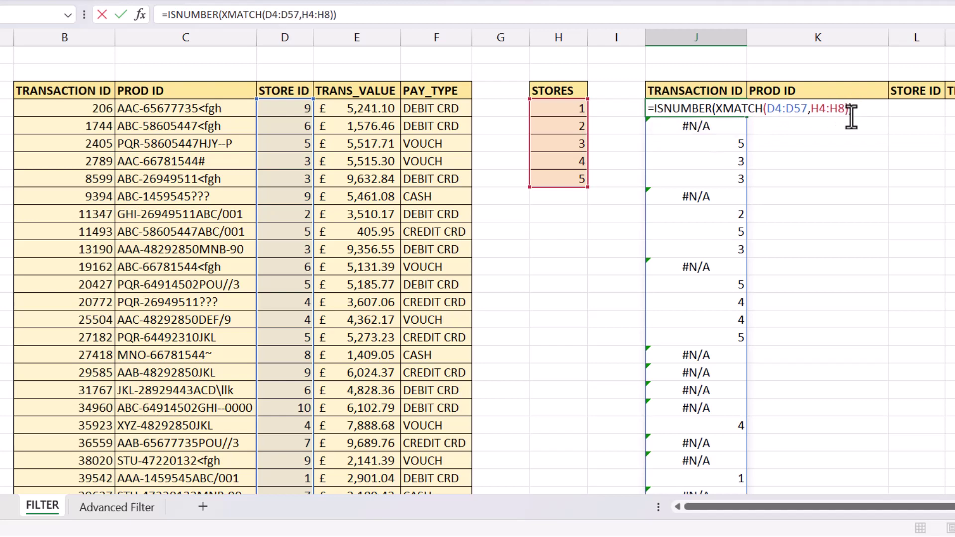
key("Return")
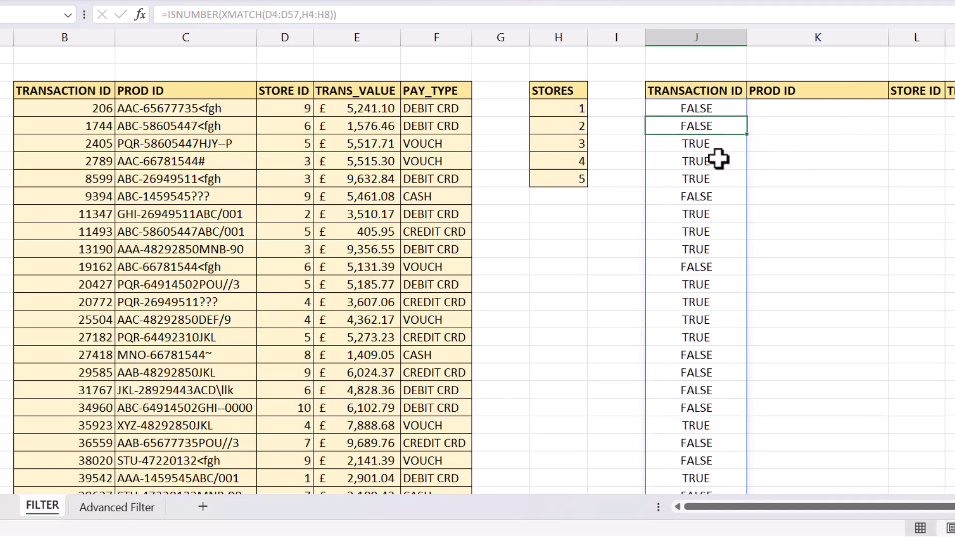
Wrap the J4 formula in FILTER with B4:F57 as the array, giving =FILTER(B4:F57,ISNUMBER(XMATCH(D4:D57,H4:H8))).
double_click(709, 109)
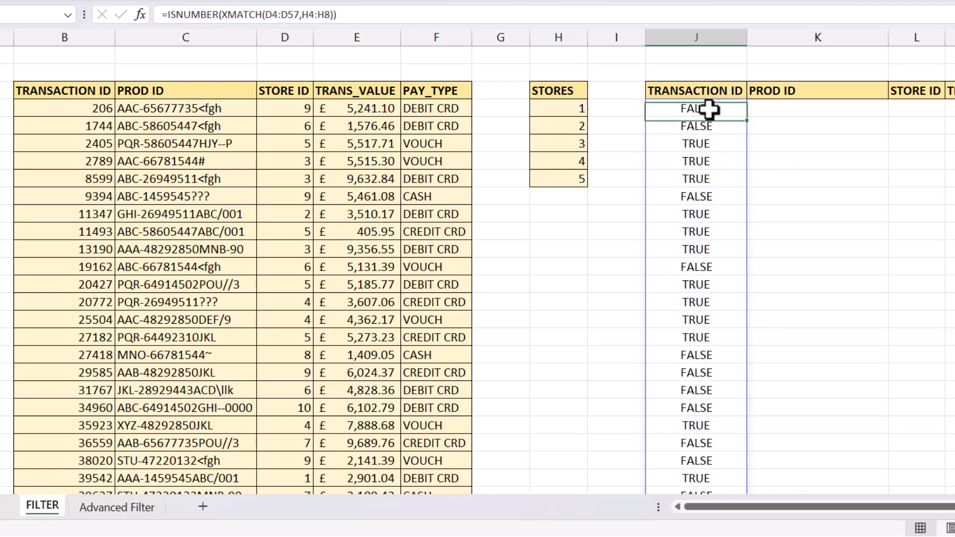
left_click(654, 109)
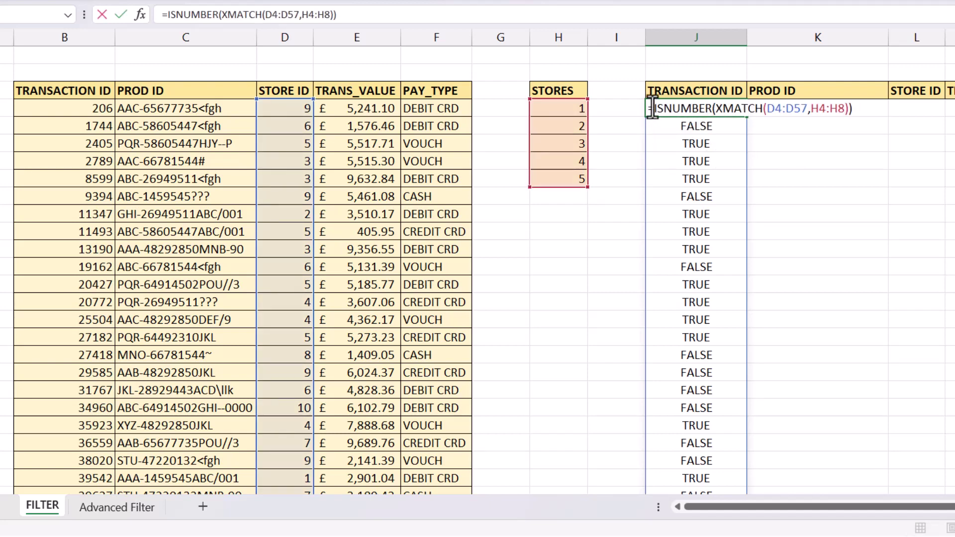
type("FILTER(")
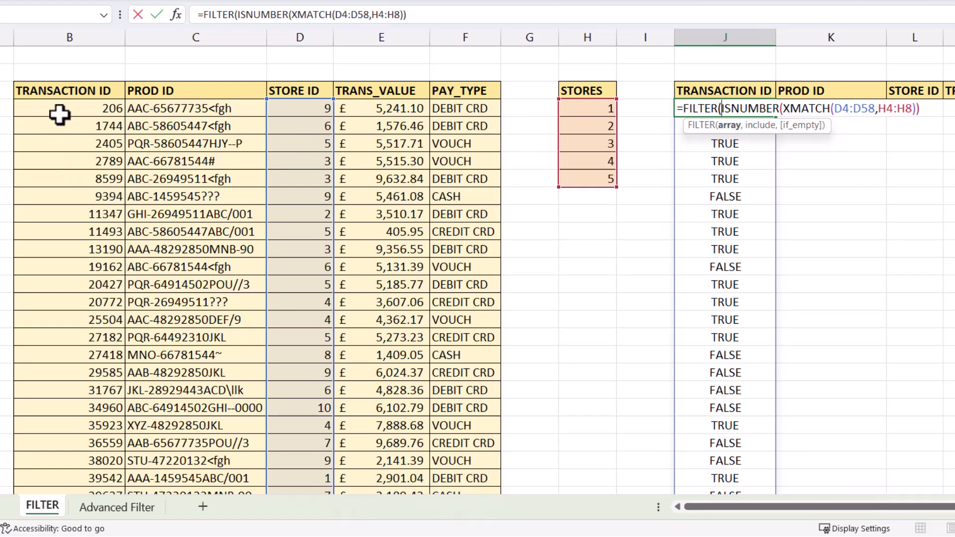
left_click_drag(53, 109, 450, 111)
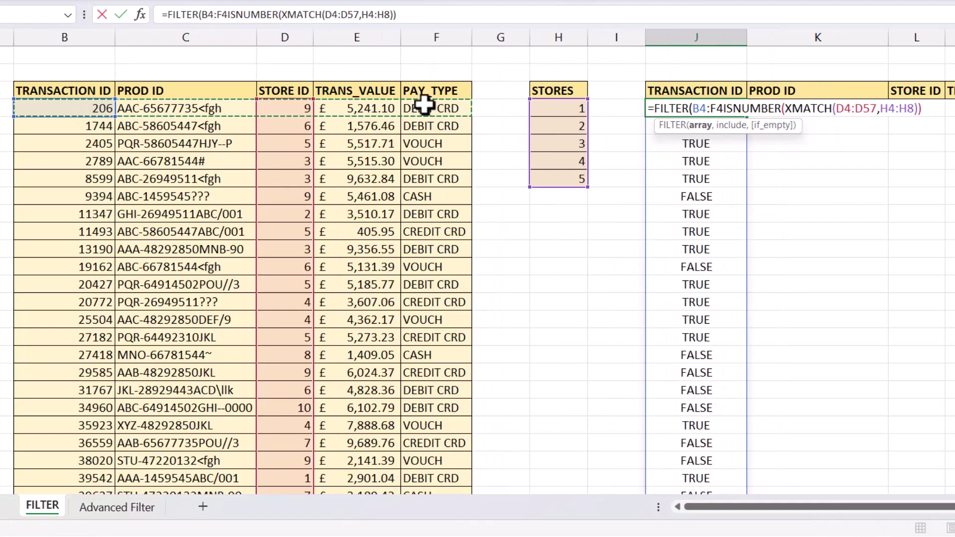
key("ctrl+shift+Down")
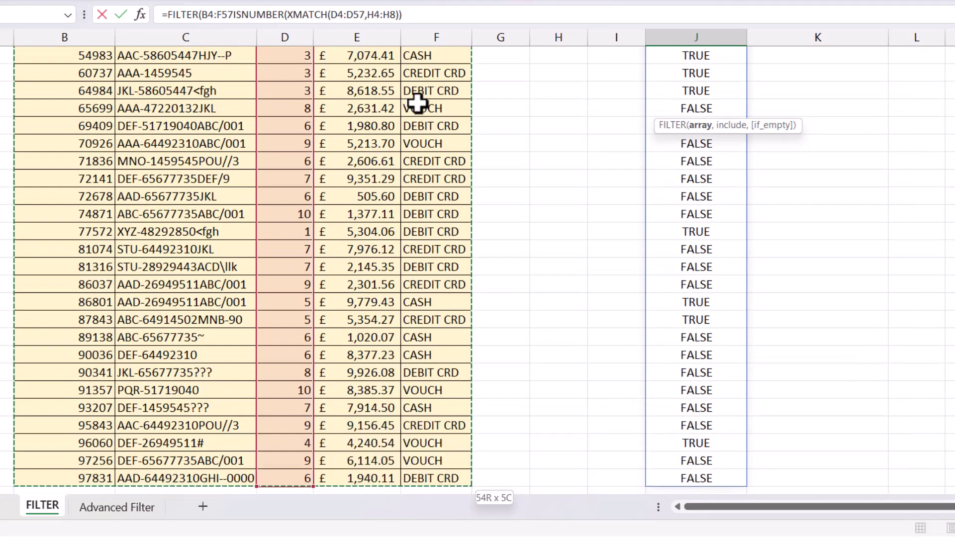
key("ctrl+BackSpace")
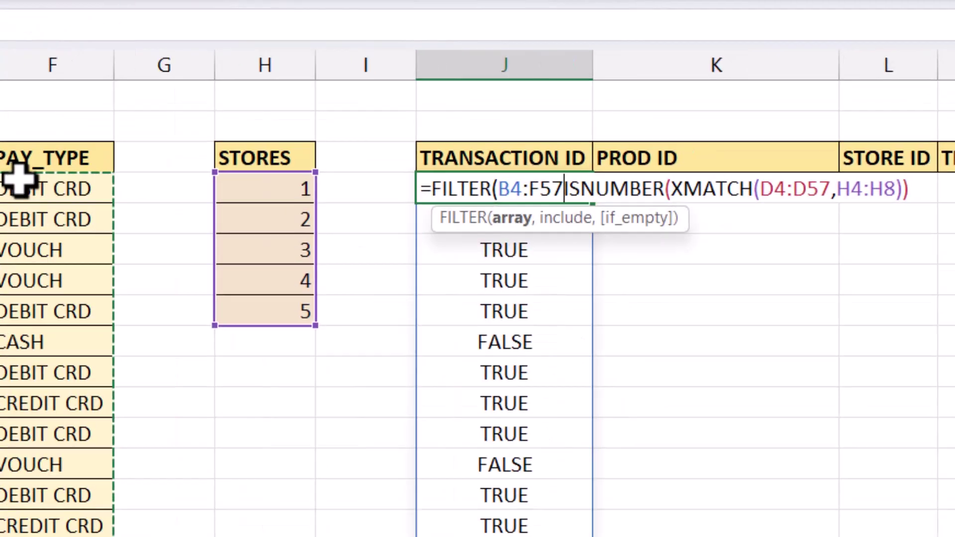
type(",")
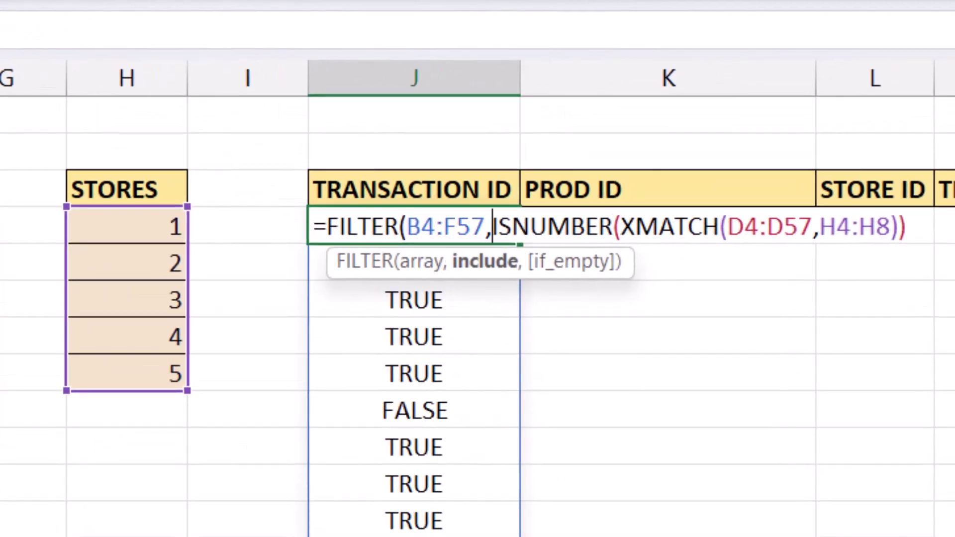
left_click(495, 261)
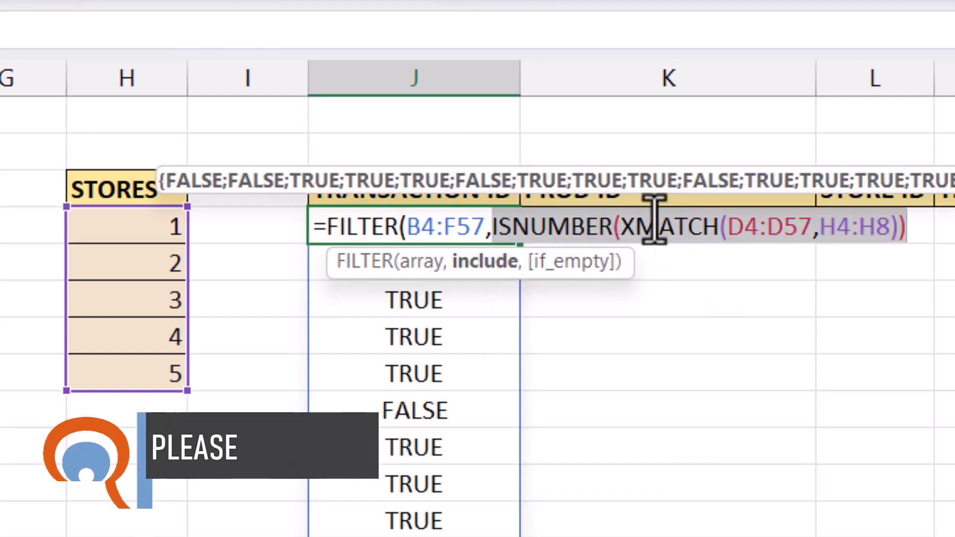
left_click(916, 239)
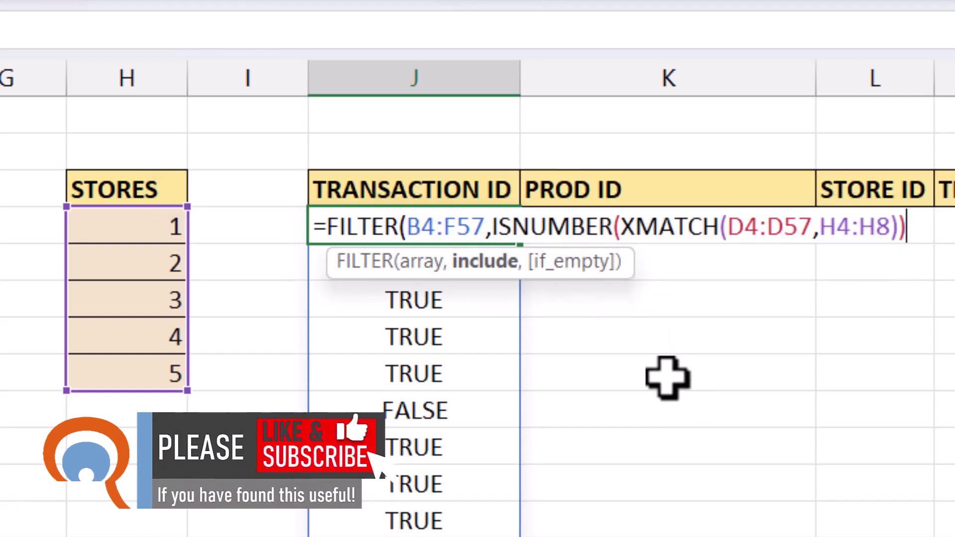
type(")")
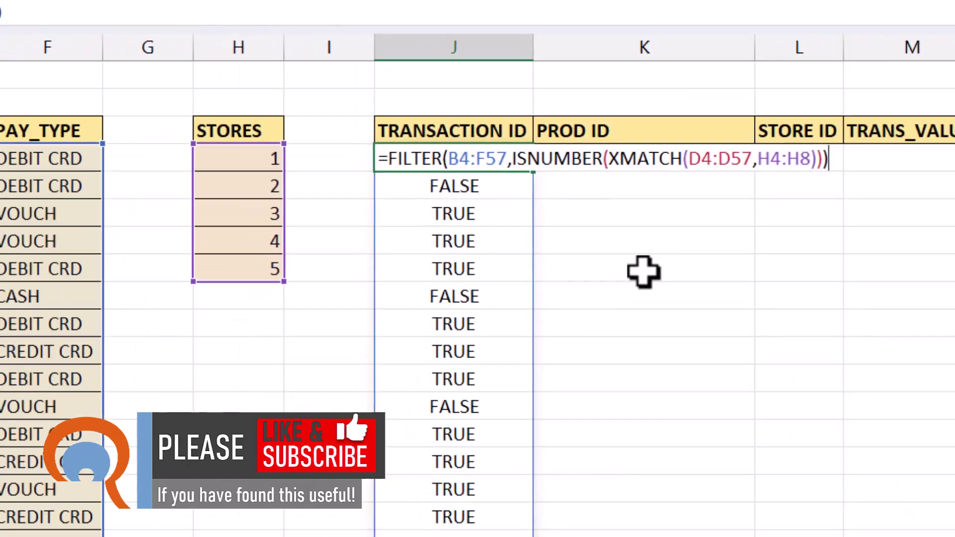
key("Return")
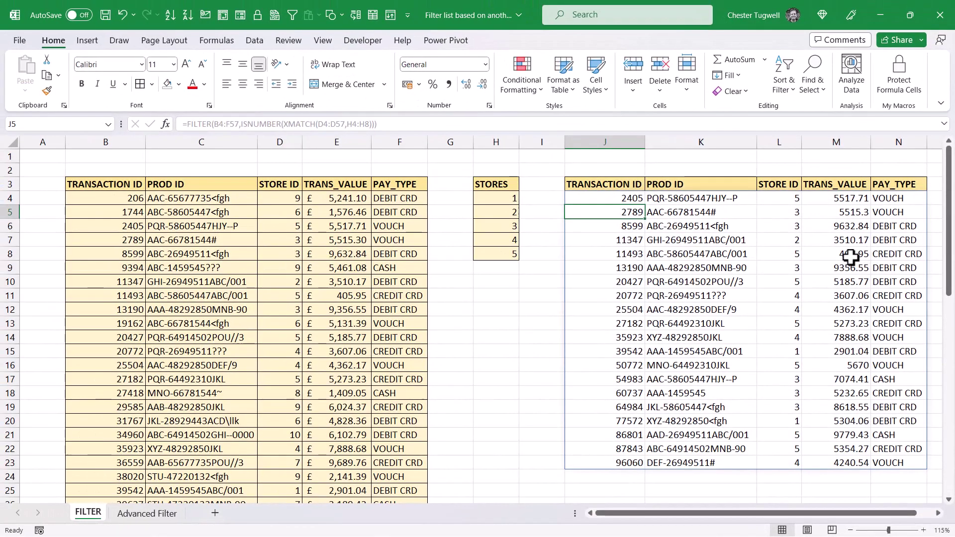
Delete the FILTER formula from cell J4.
left_click(609, 197)
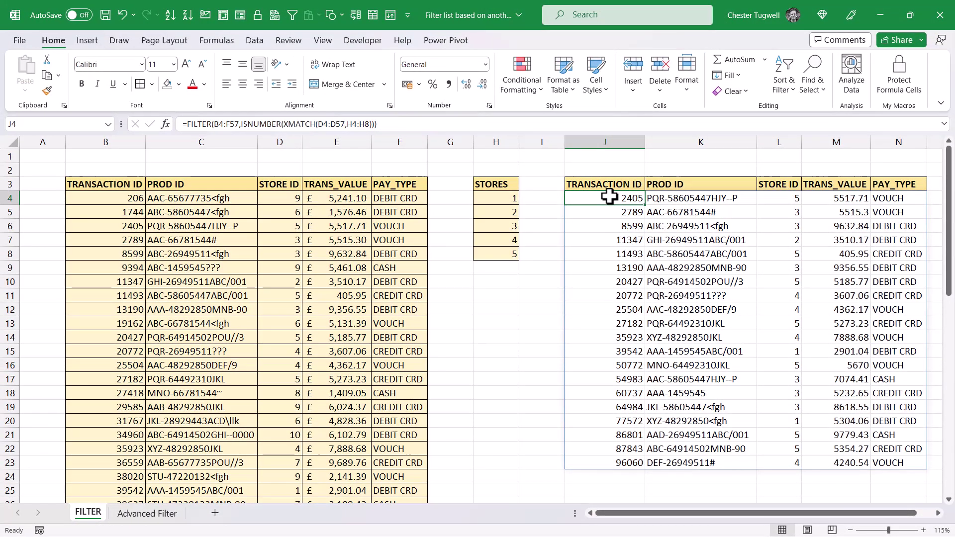
key("Delete")
Convert the transaction list B3:F57 into a table with headers and clear its table style.
left_click(189, 226)
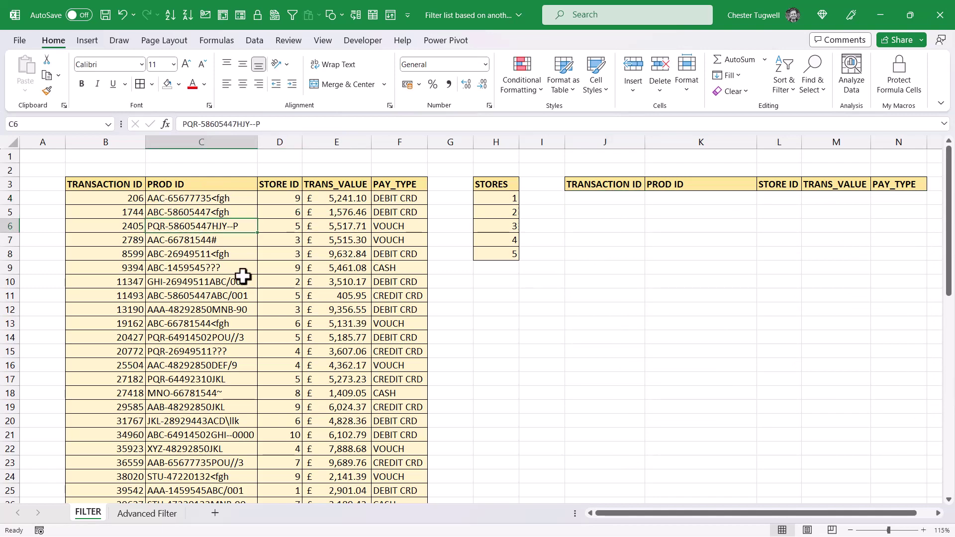
left_click(88, 41)
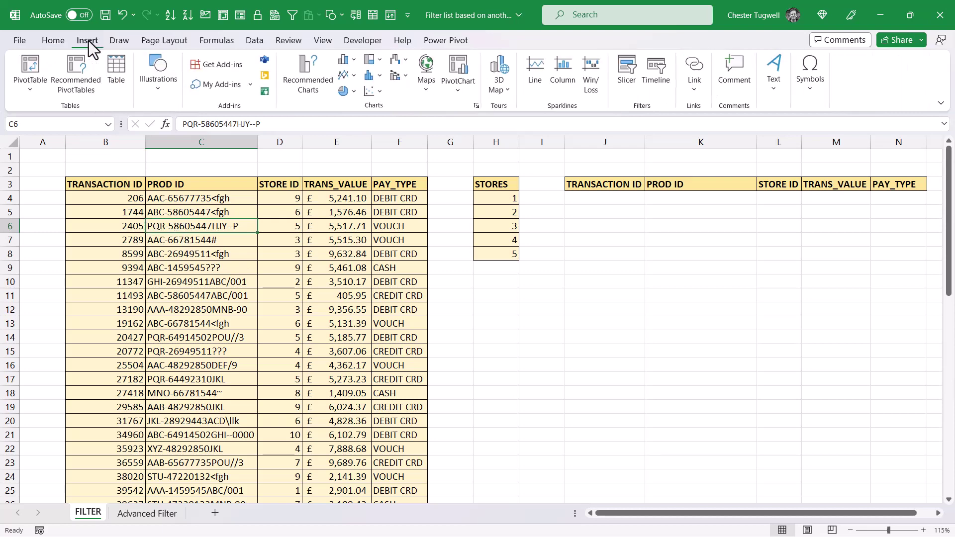
left_click(117, 70)
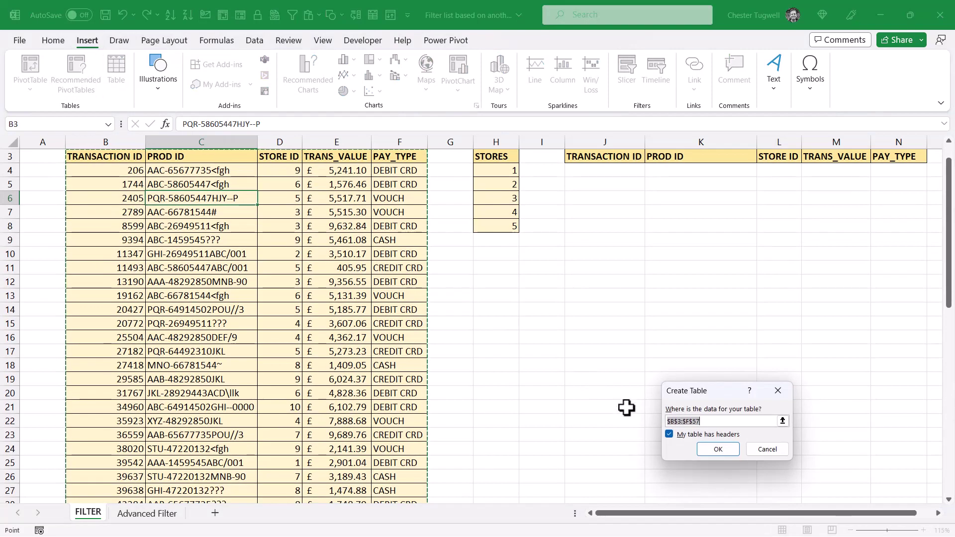
left_click(716, 450)
scroll(269, 326, "up", 1)
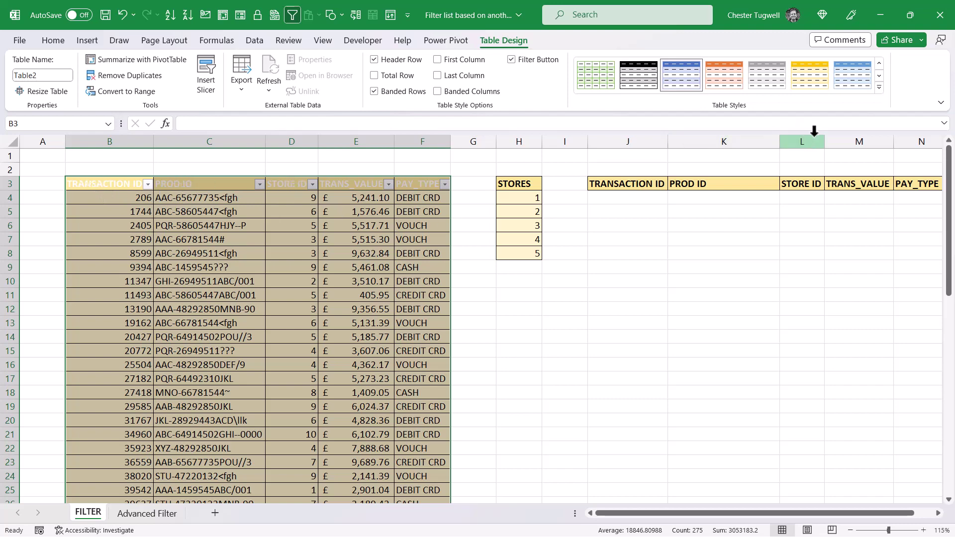
left_click(879, 88)
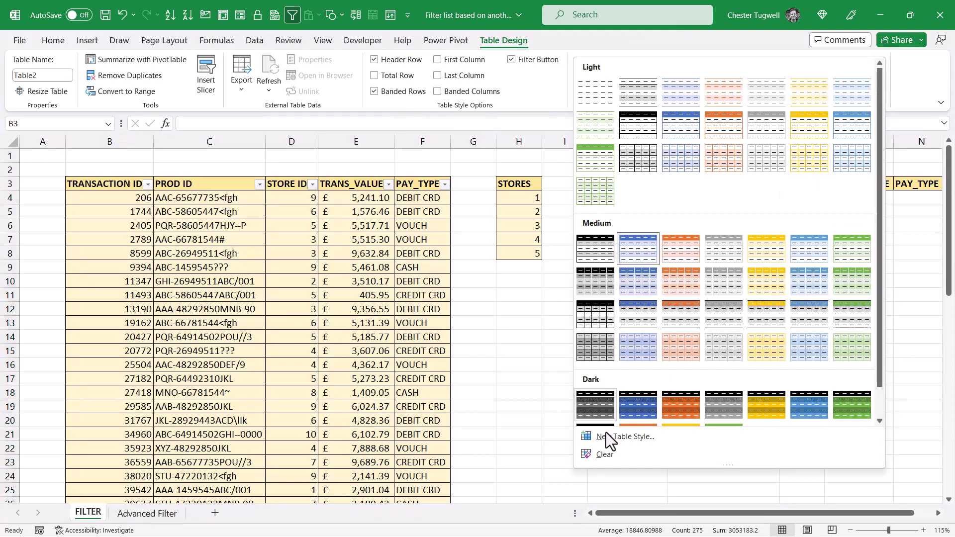
left_click(602, 456)
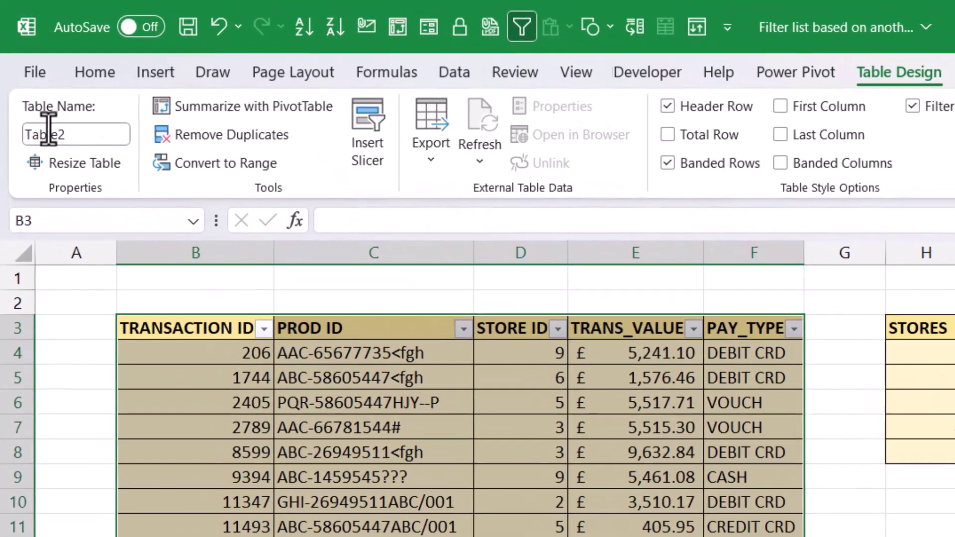
Rename the transaction table as Transactions.
left_click(36, 75)
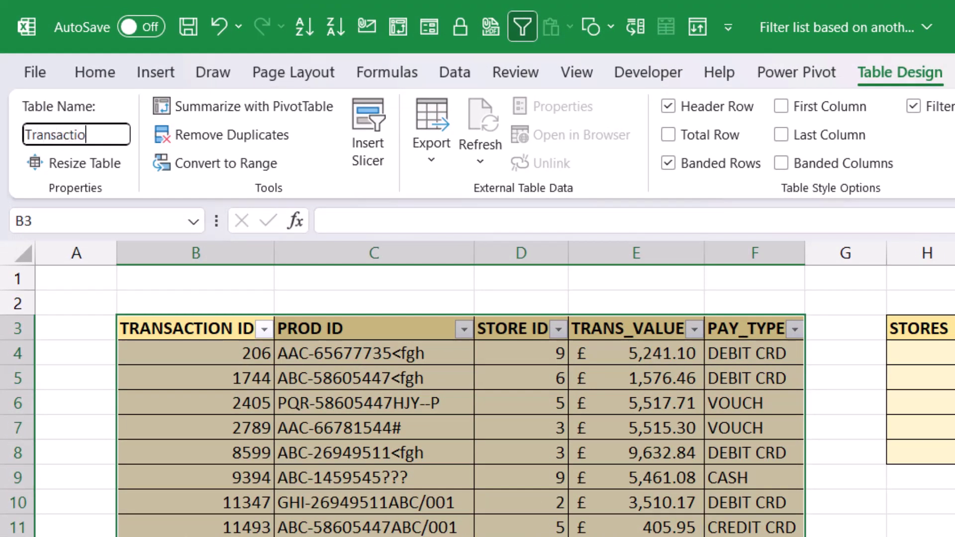
type("ns")
key("Return")
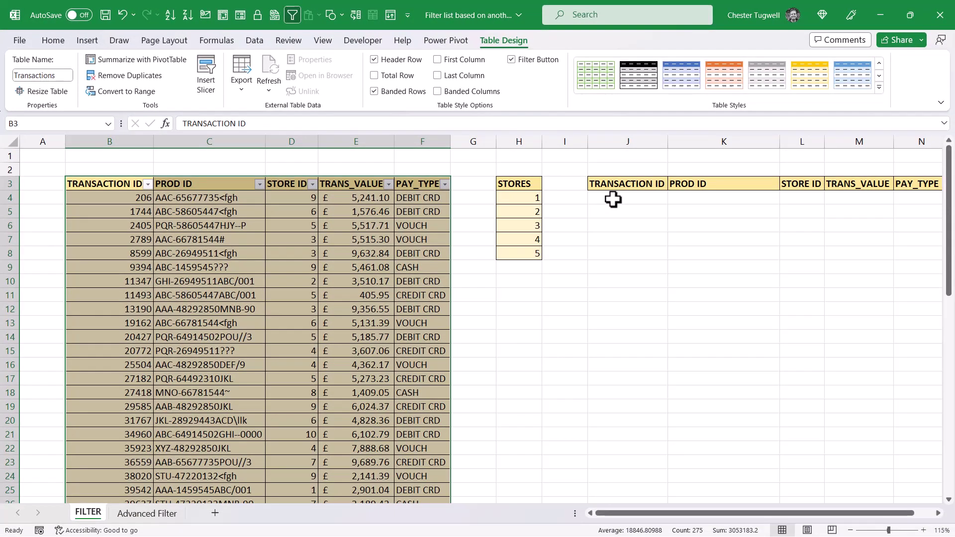
Enter =XMATCH(Transactions[STORE ID],H4:H8) in cell J4.
left_click(613, 199)
type("=xm")
key("Escape")
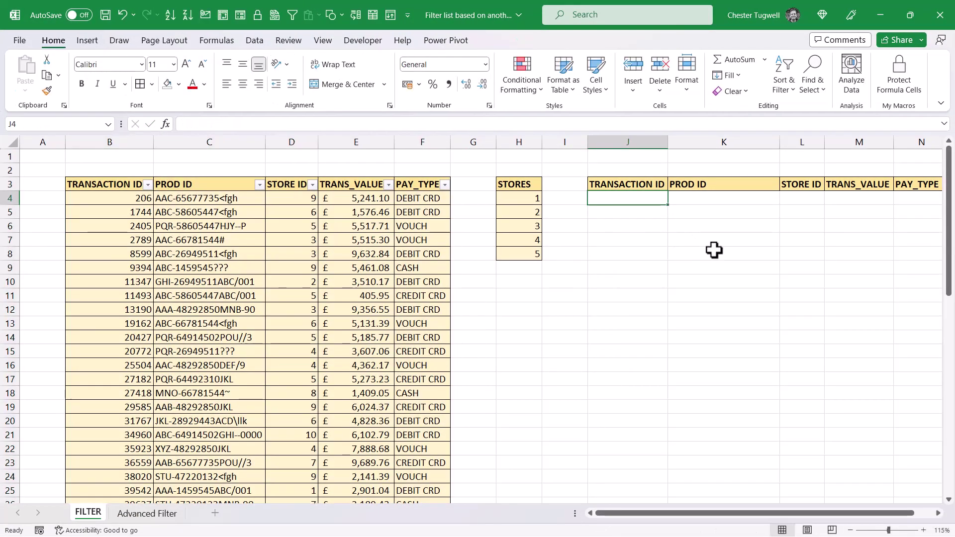
type("=xm")
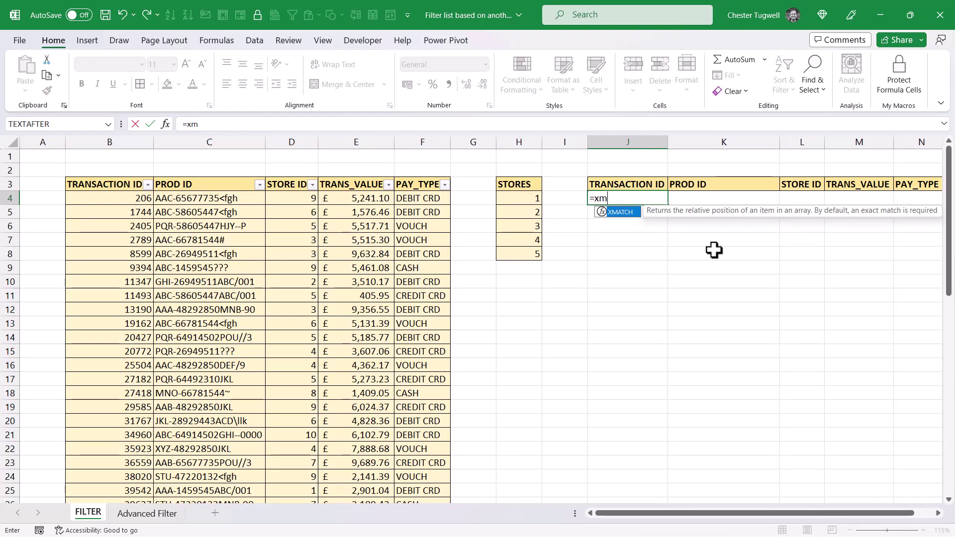
double_click(625, 211)
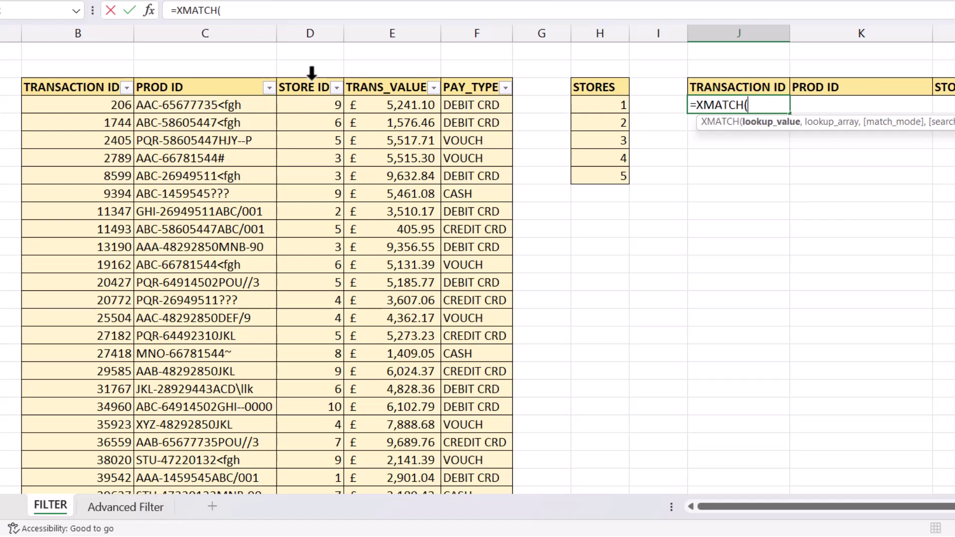
left_click(311, 73)
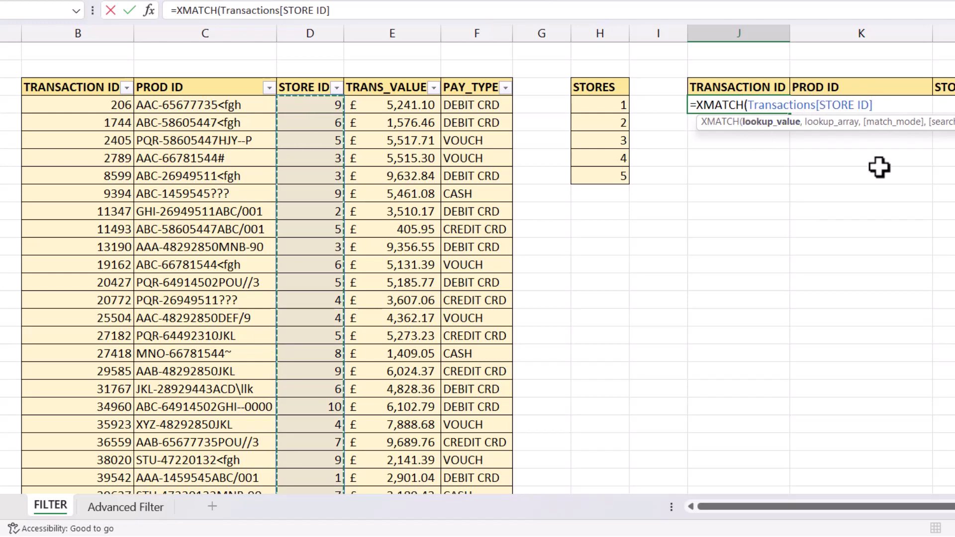
type(",")
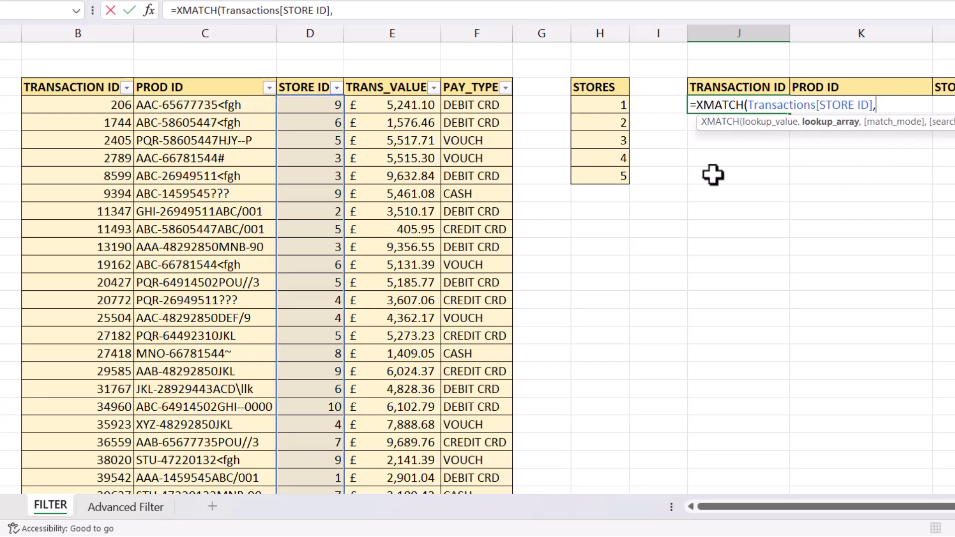
left_click(612, 105)
left_click_drag(614, 118, 616, 179)
type(")")
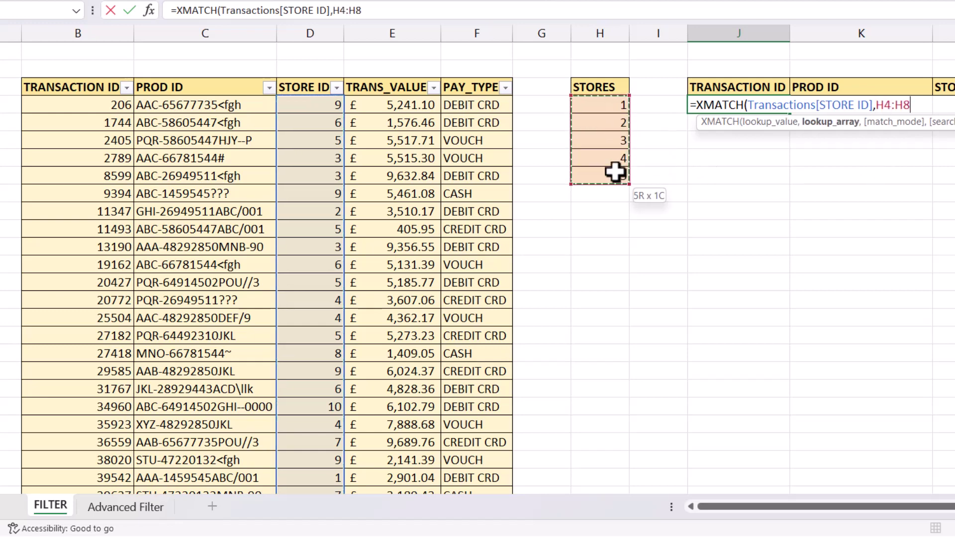
key("Return")
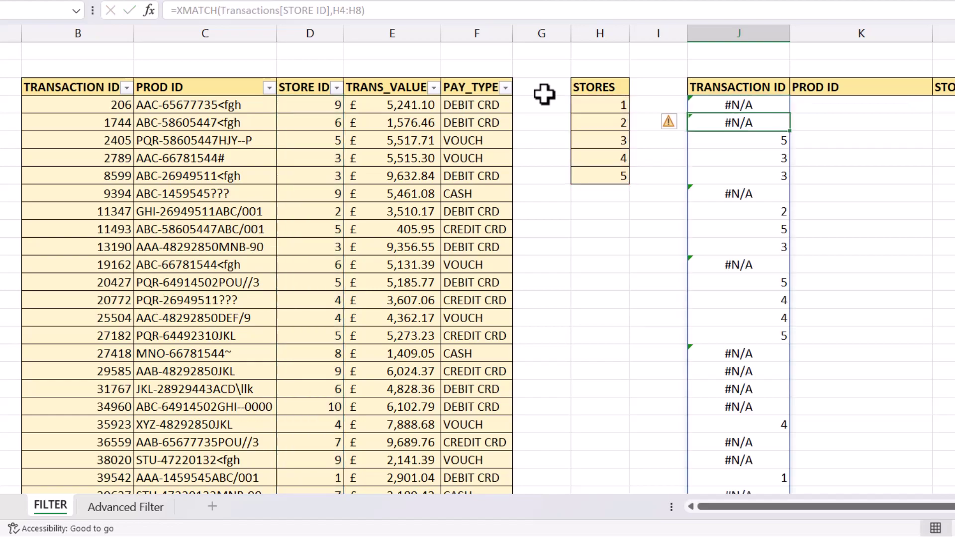
Wrap the XMATCH formula in J4 in ISNUMBER so it reads =ISNUMBER(XMATCH(Transactions[STORE ID],H4:H8)).
double_click(773, 106)
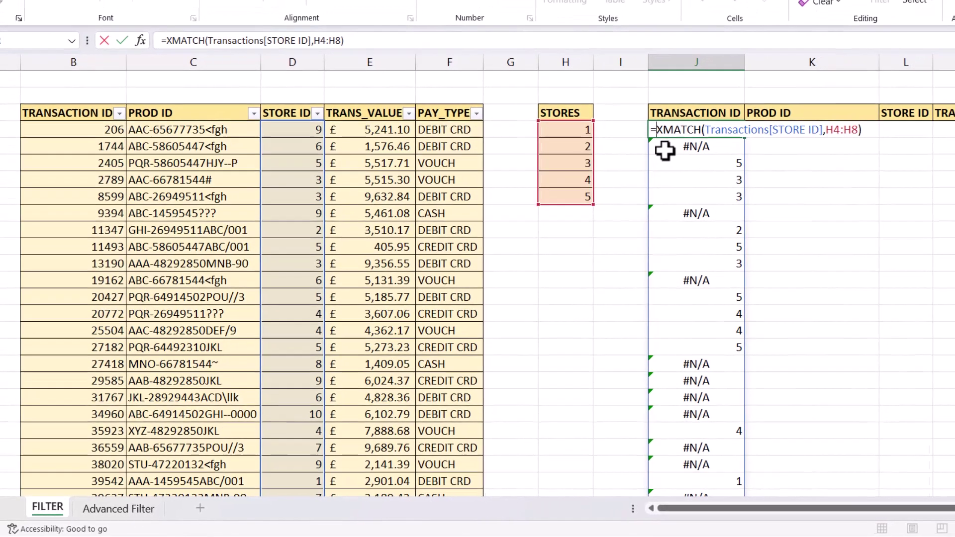
type("ISNUM")
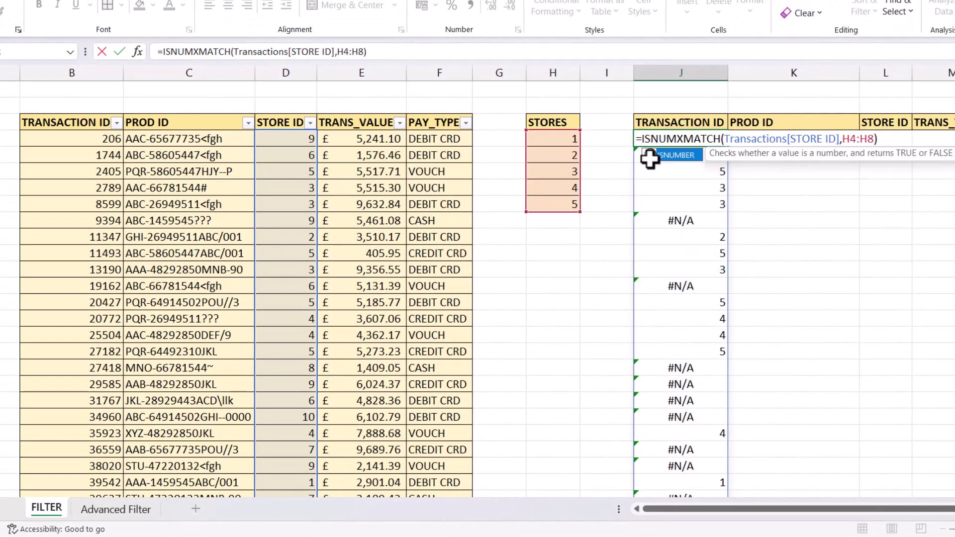
type("BER(")
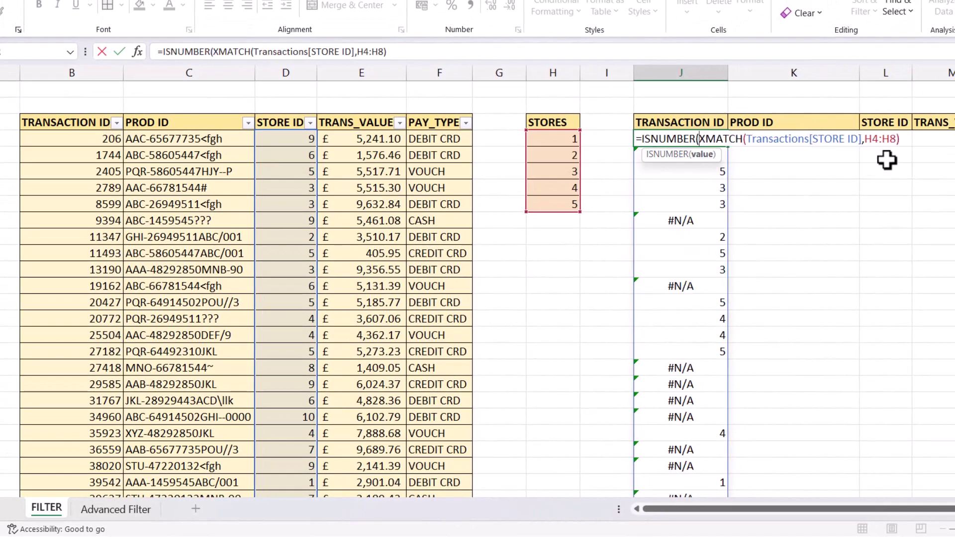
type(")")
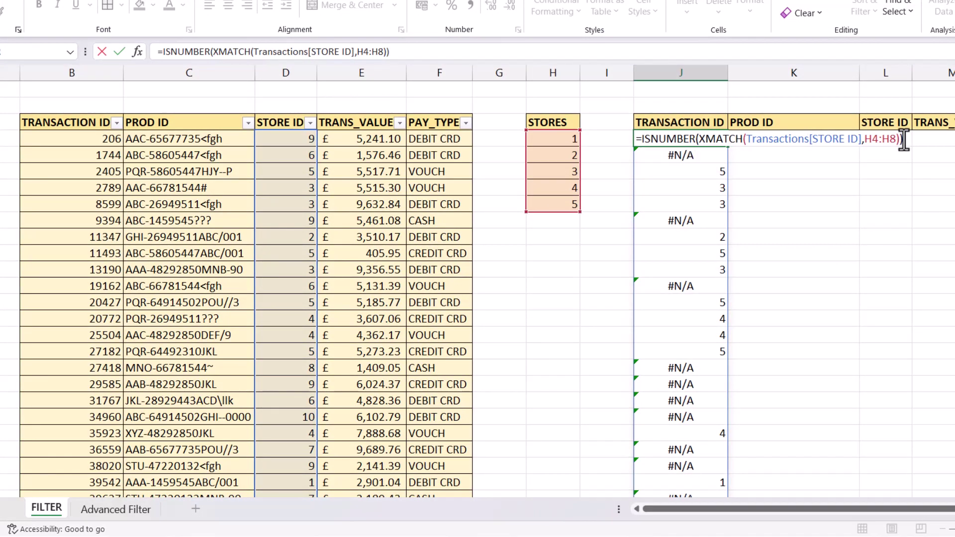
key("Return")
Wrap the J4 formula in FILTER with the Transactions table as the array, giving =FILTER(Transactions,ISNUMBER(XMATCH(Transactions[STORE ID],H4:H8))).
double_click(712, 140)
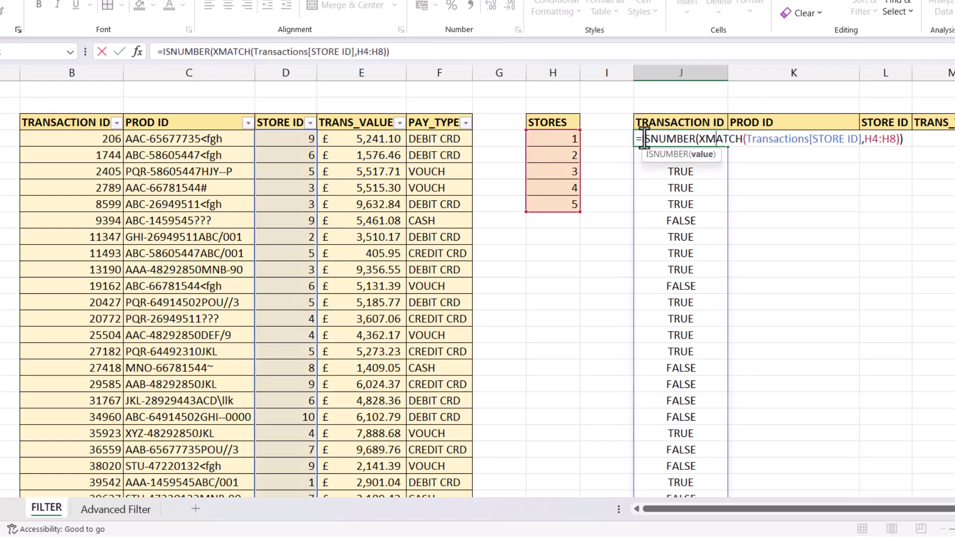
left_click(640, 139)
type("FIL")
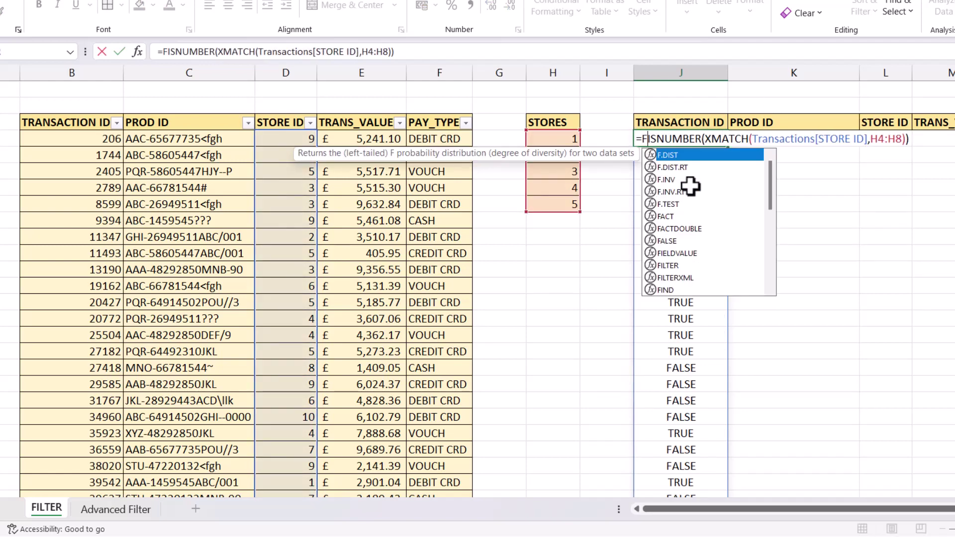
type("TER(Transactions")
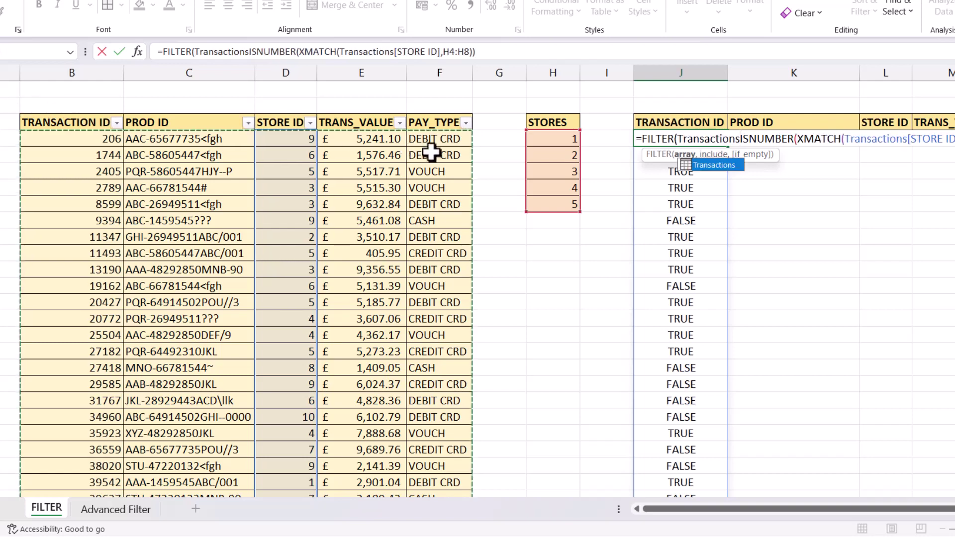
left_click(680, 138)
type("Transactions")
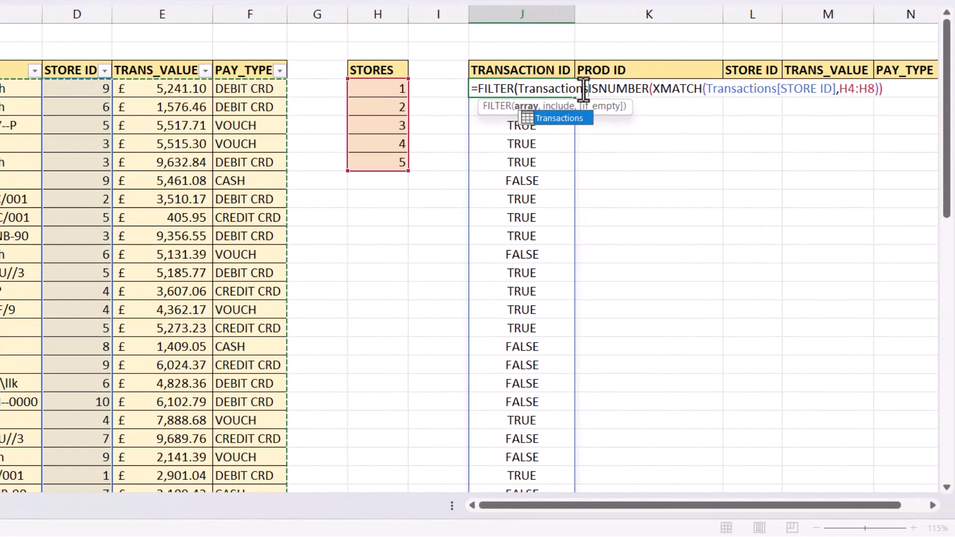
key("BackSpace")
key("BackSpace")
key("BackSpace")
key("BackSpace")
key("BackSpace")
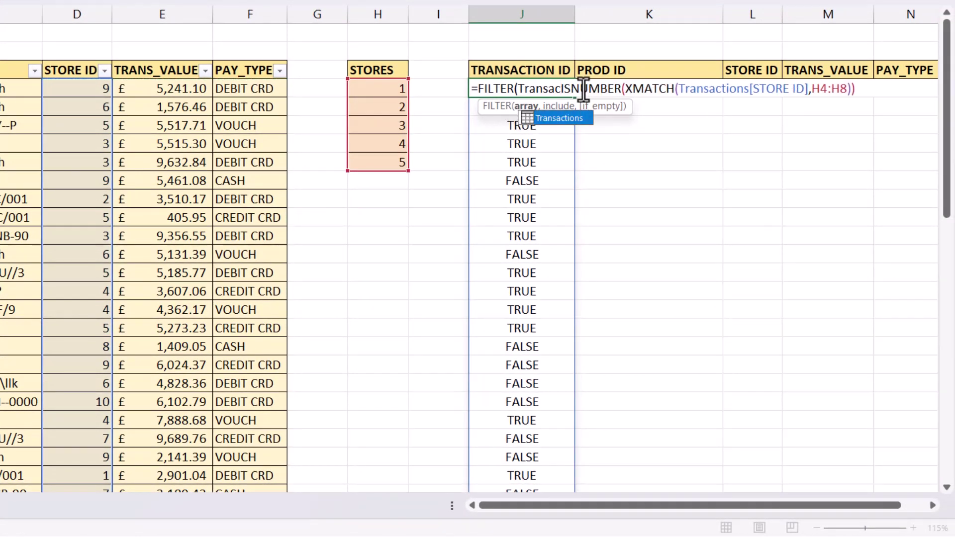
key("BackSpace")
key("BackSpace")
key("BackSpace")
key("BackSpace")
key("BackSpace")
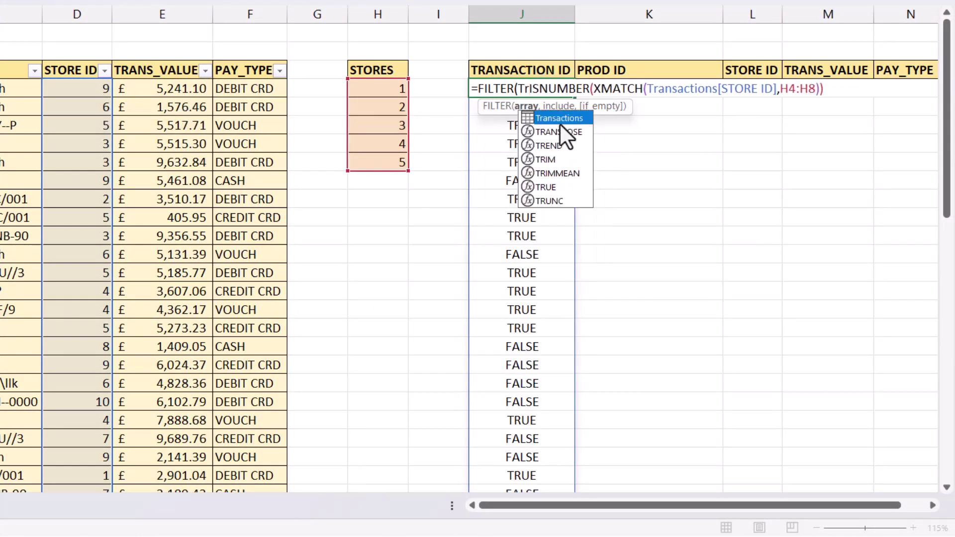
type("an")
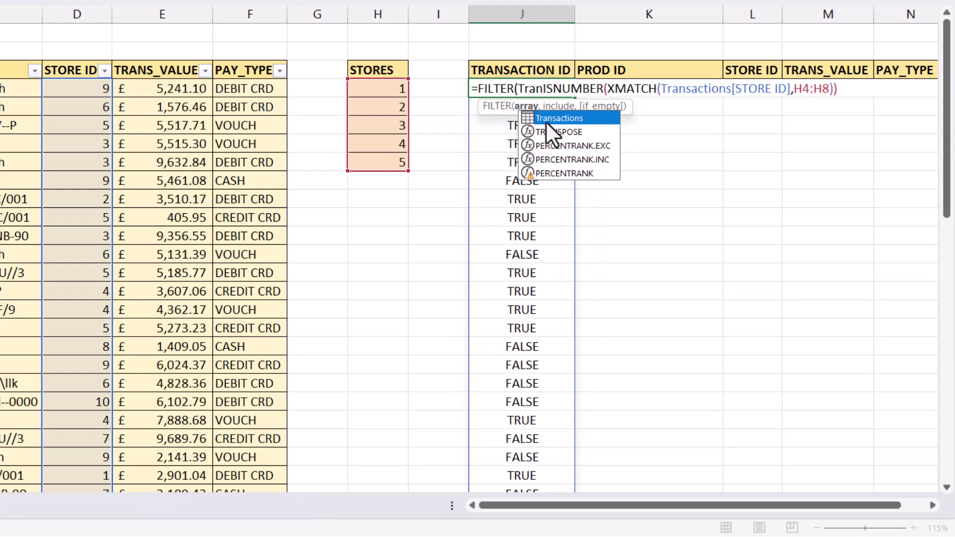
double_click(553, 118)
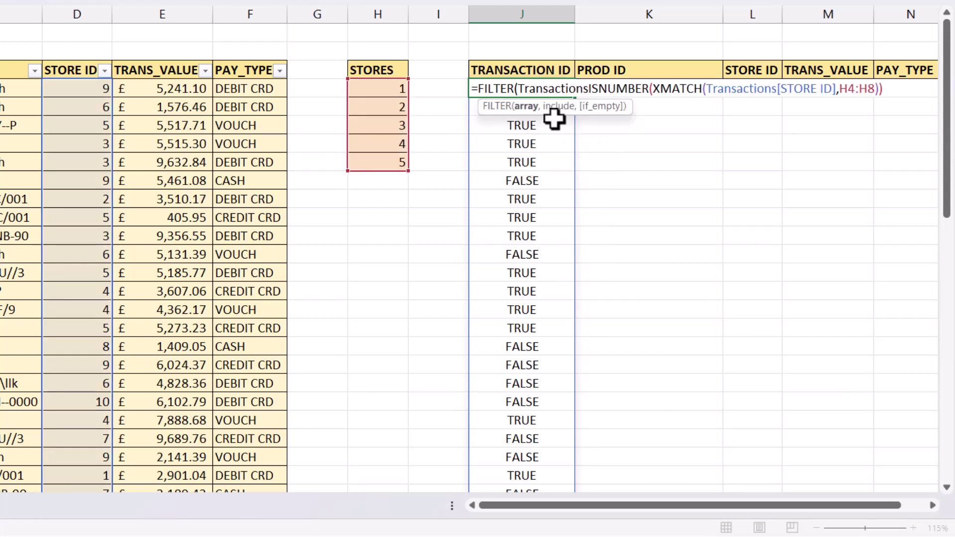
type(",")
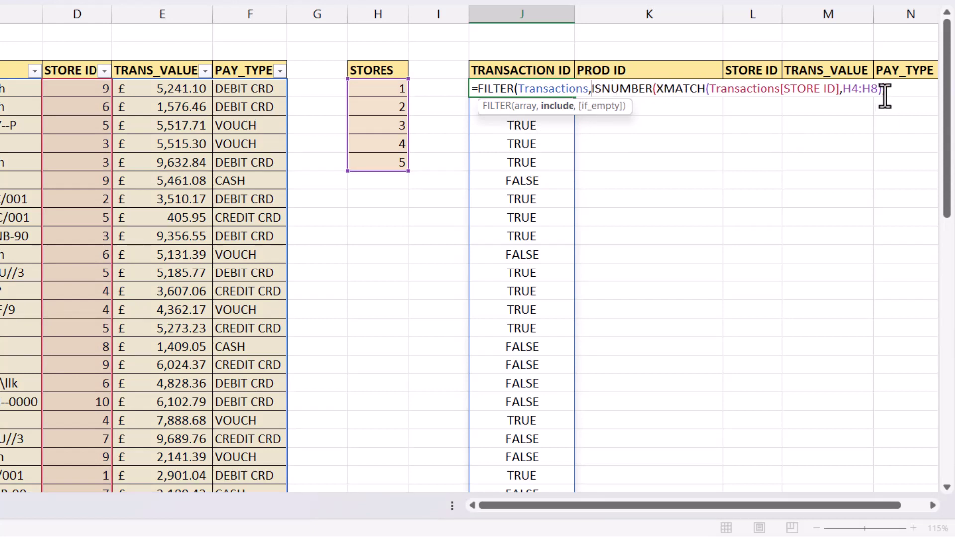
type(")")
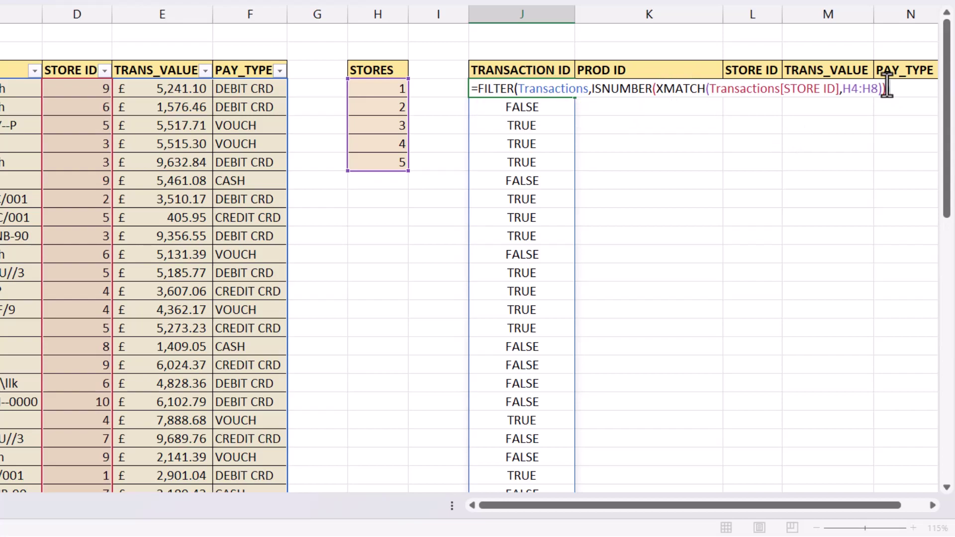
key("Return")
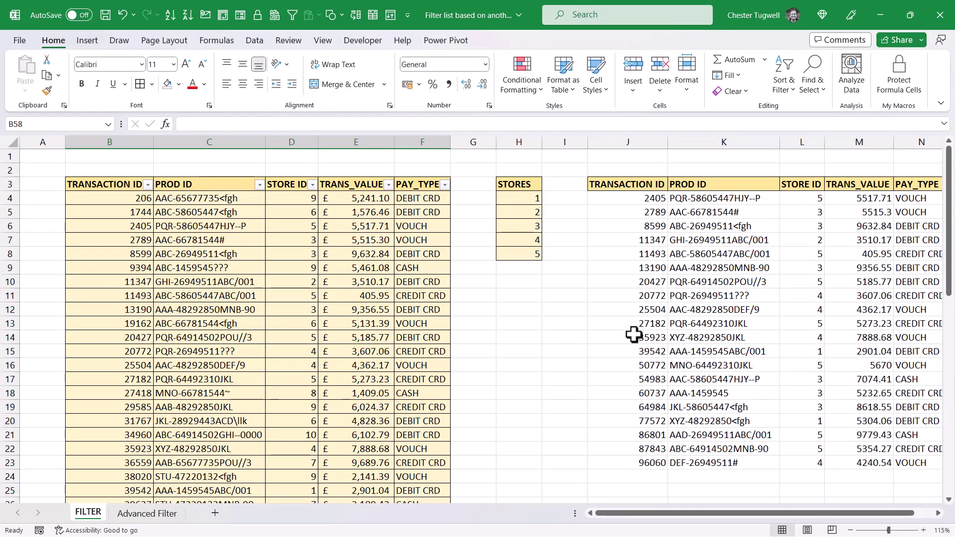
Add a transaction in row 58 directly below the table with ID 1, product AA, store 2, value 1000 and payment type CASH.
left_click(324, 322)
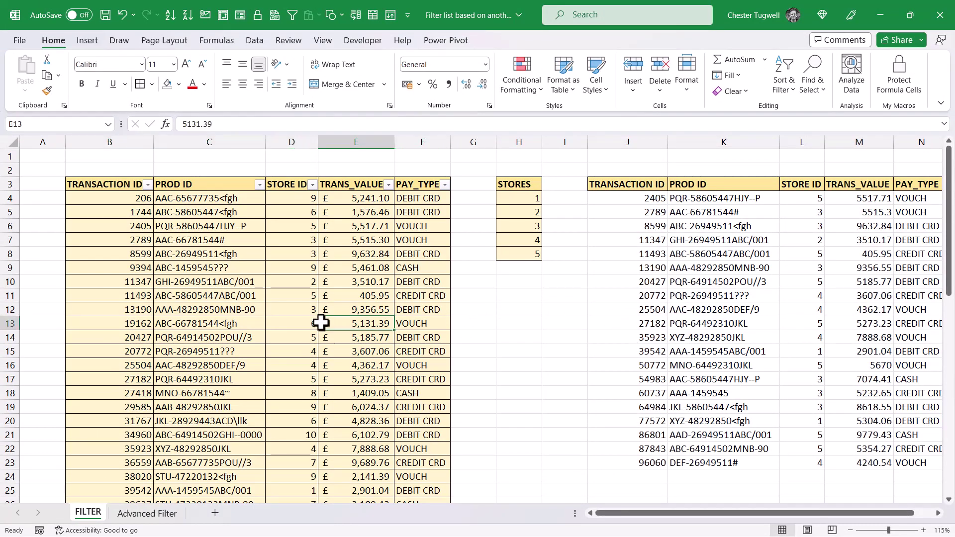
key("ctrl+Down")
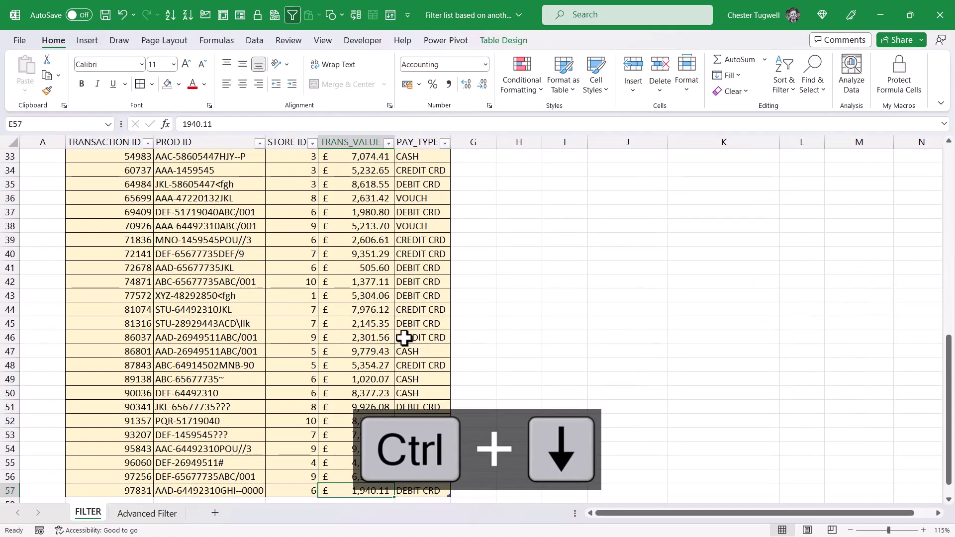
scroll(188, 398, "down", 3)
left_click(134, 380)
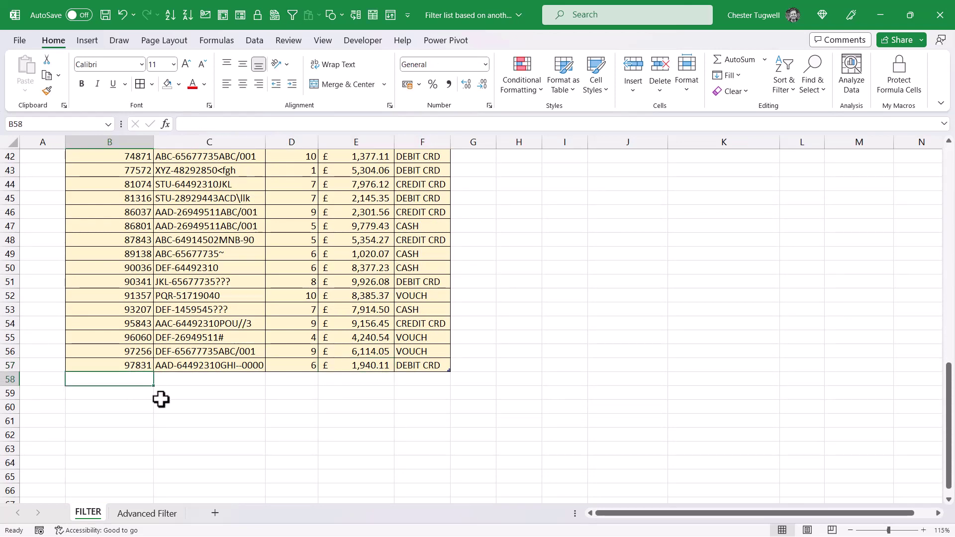
type("1")
key("Tab")
type("AA")
key("Tab")
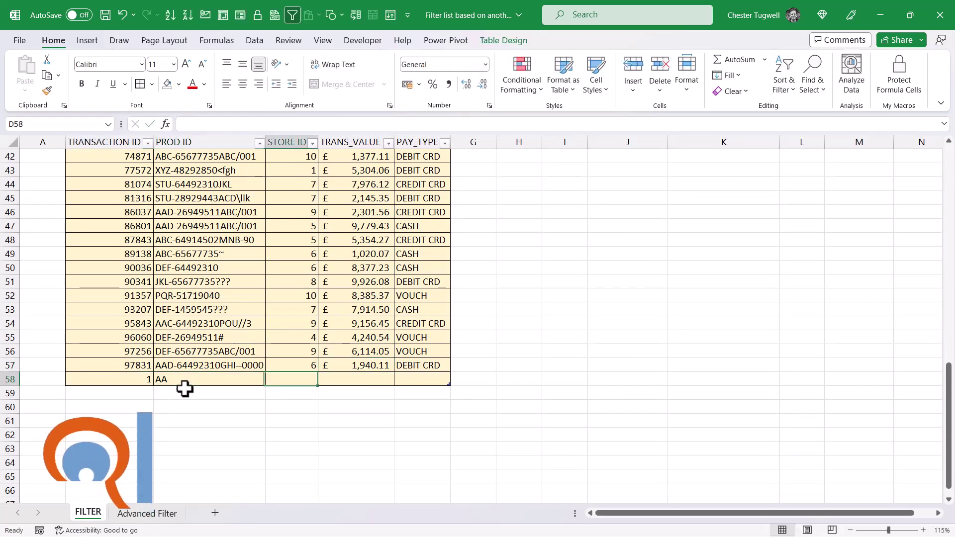
type("2")
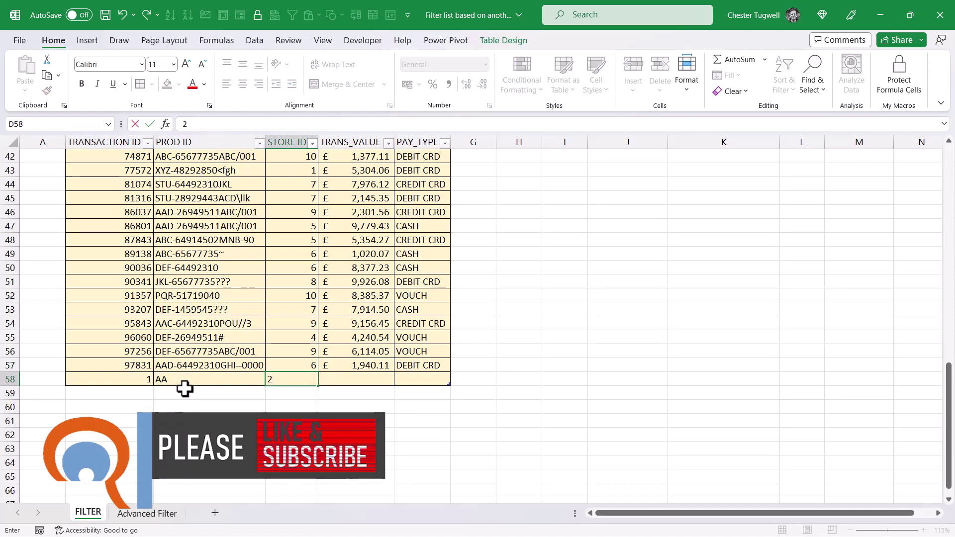
key("Tab")
type("1000")
key("Tab")
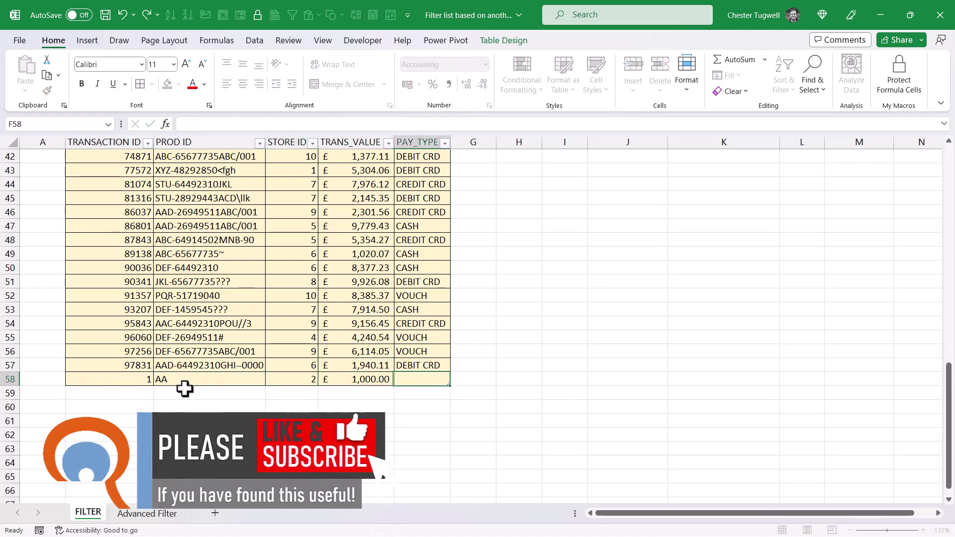
type("CASH")
left_click(185, 390)
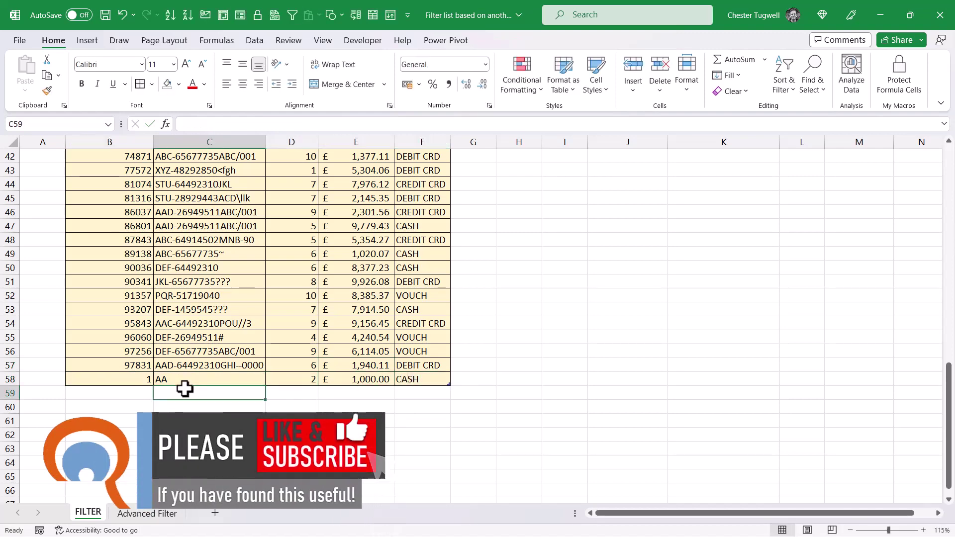
Examine the end of the filtered results, J24:N24, for the newly added transaction.
key("ctrl+Home")
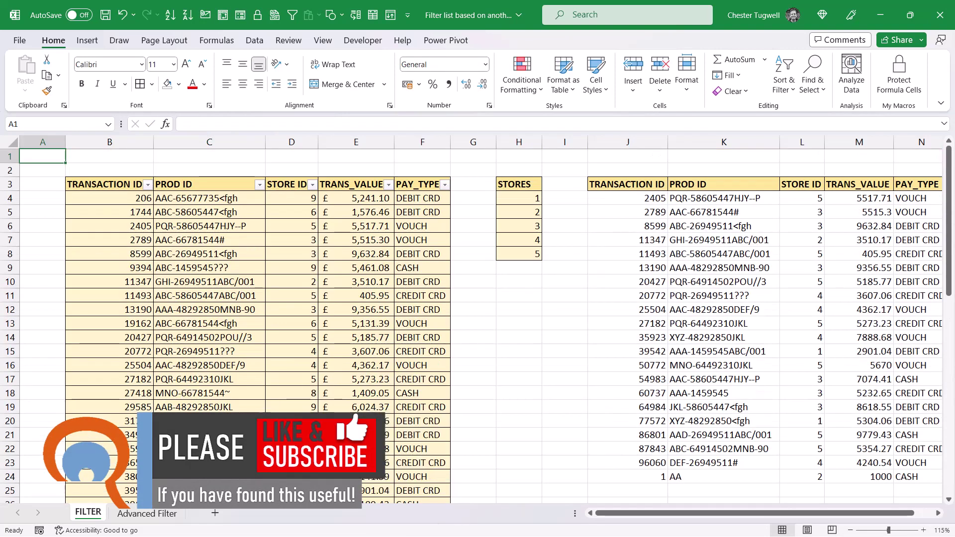
left_click_drag(662, 511, 742, 512)
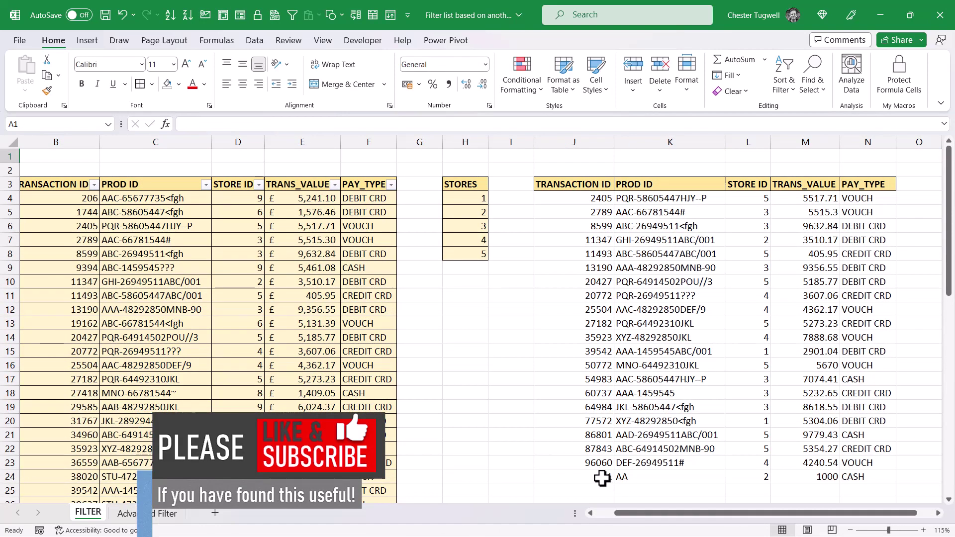
left_click_drag(606, 478, 871, 473)
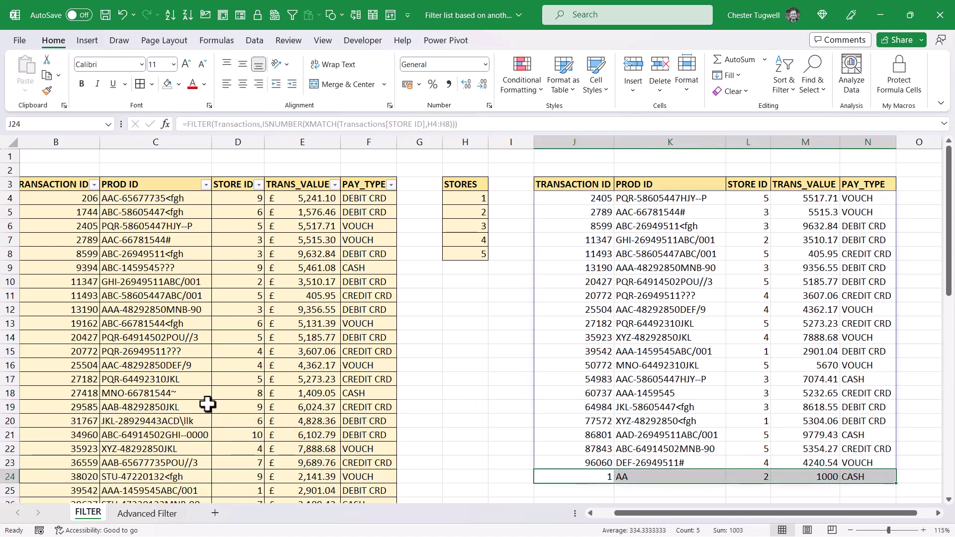
Switch to the Advanced Filter sheet.
left_click(142, 514)
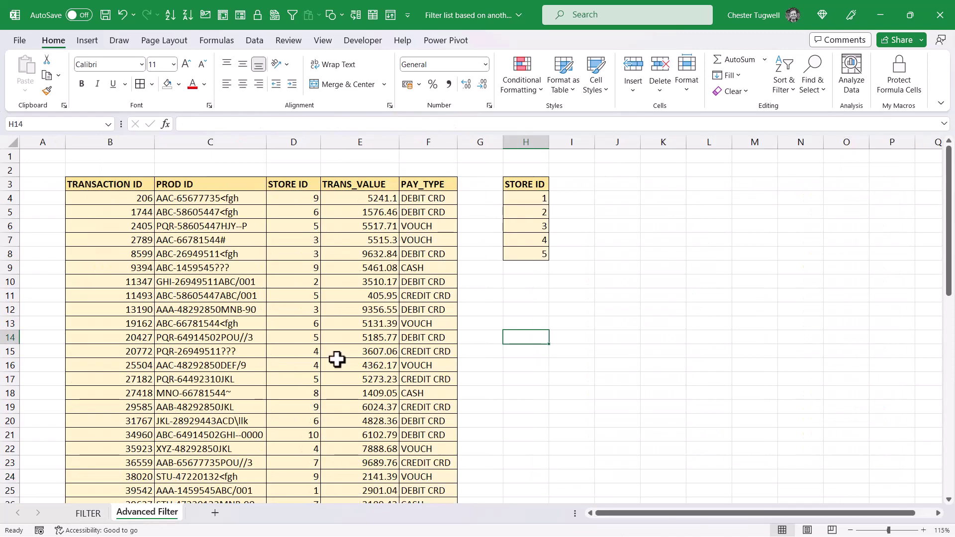
Compare the STORE ID heading in D3 of the transaction list with the heading of the stores list in H3.
left_click(664, 323)
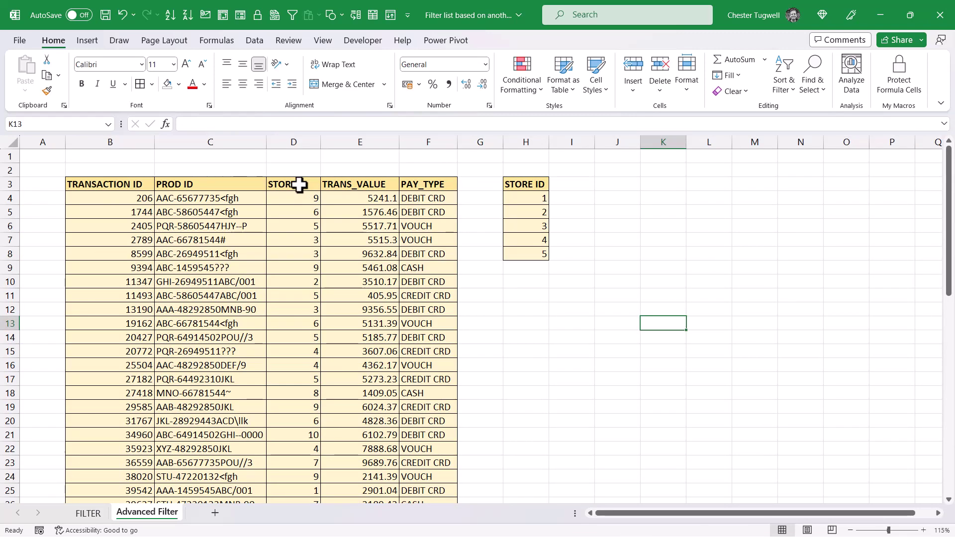
left_click(315, 189)
left_click(533, 178, "ctrl")
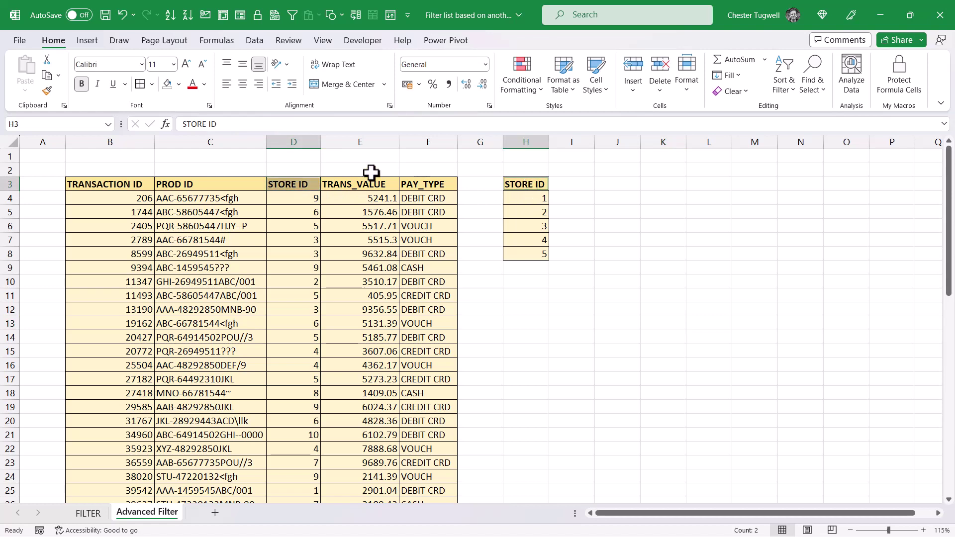
left_click(560, 322)
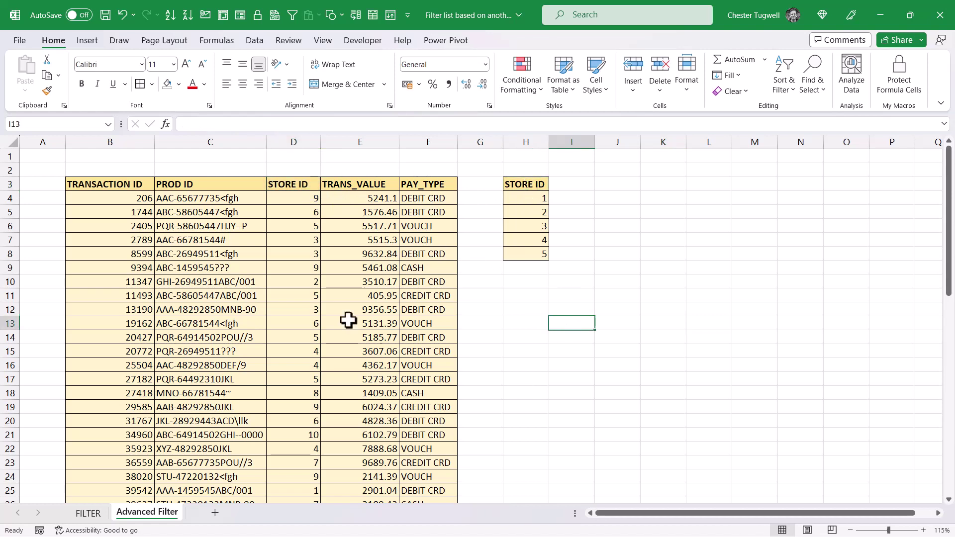
Start an Advanced Filter on the transaction list $B$3:$F$57 and choose to copy the results to another location.
left_click(202, 296)
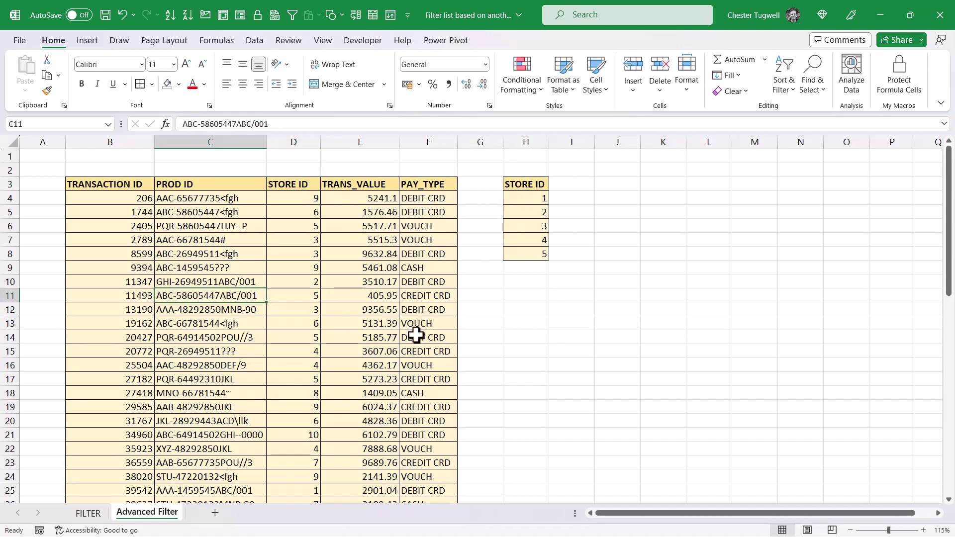
left_click(256, 42)
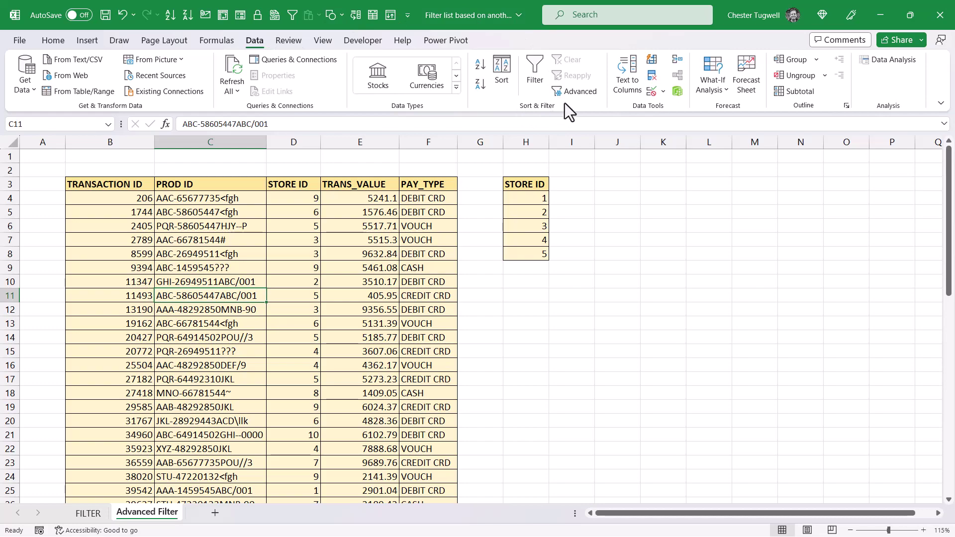
left_click(573, 92)
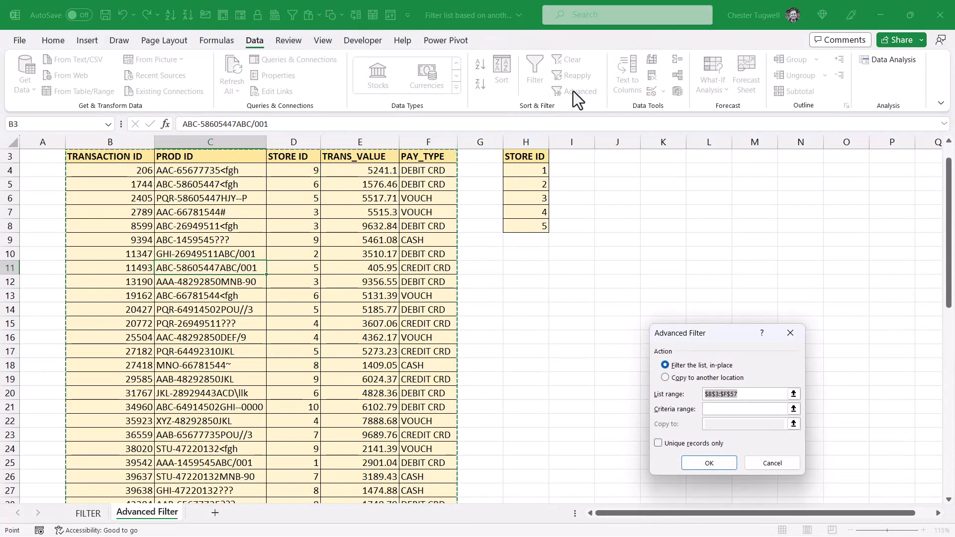
scroll(610, 207, "up", 1)
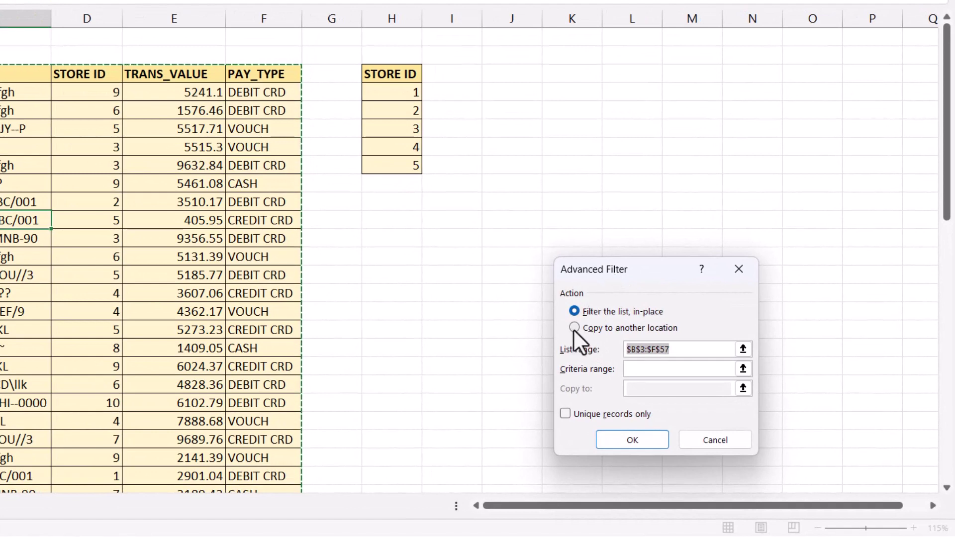
left_click(574, 328)
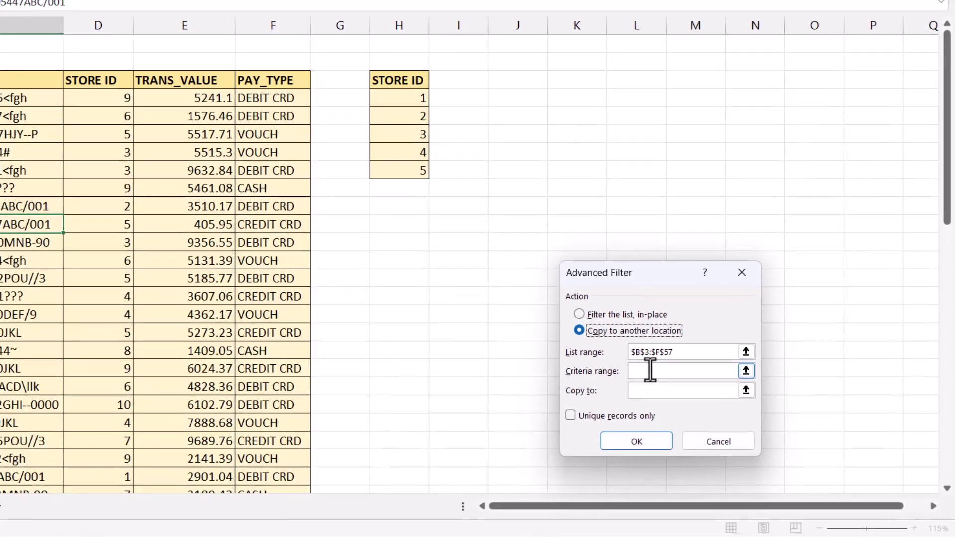
Use the stores list H3:H8, including its heading, as the criteria range, set J3 as the copy destination, and run the filter.
left_click(721, 408)
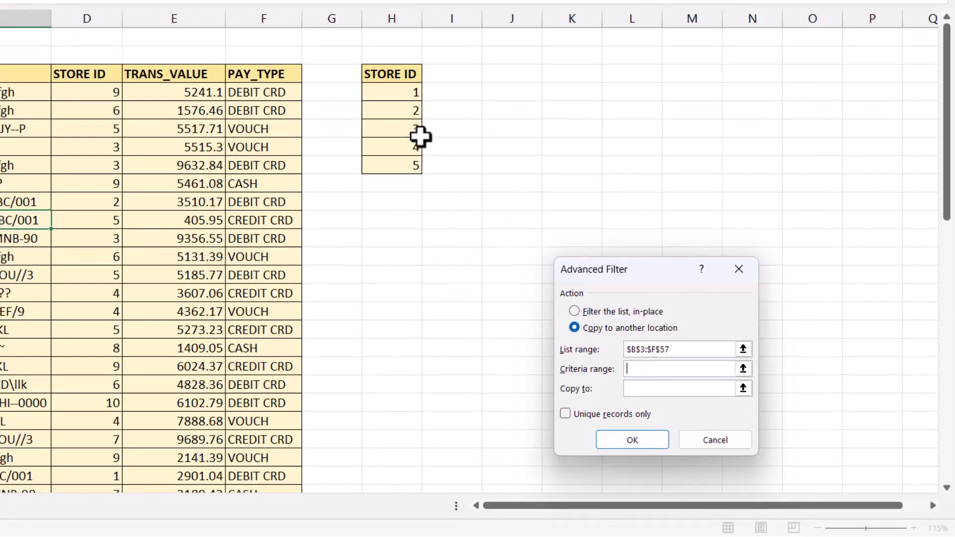
left_click_drag(395, 72, 390, 164)
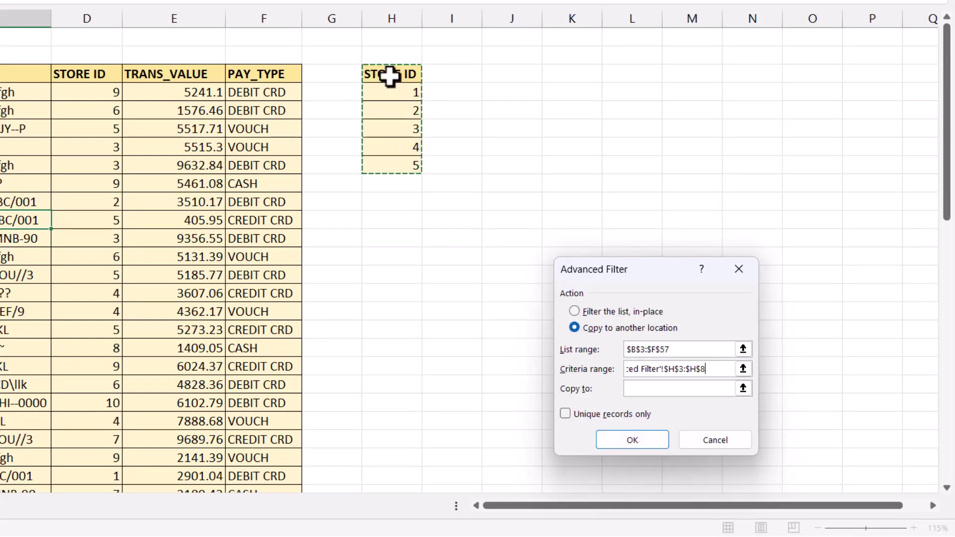
left_click(639, 392)
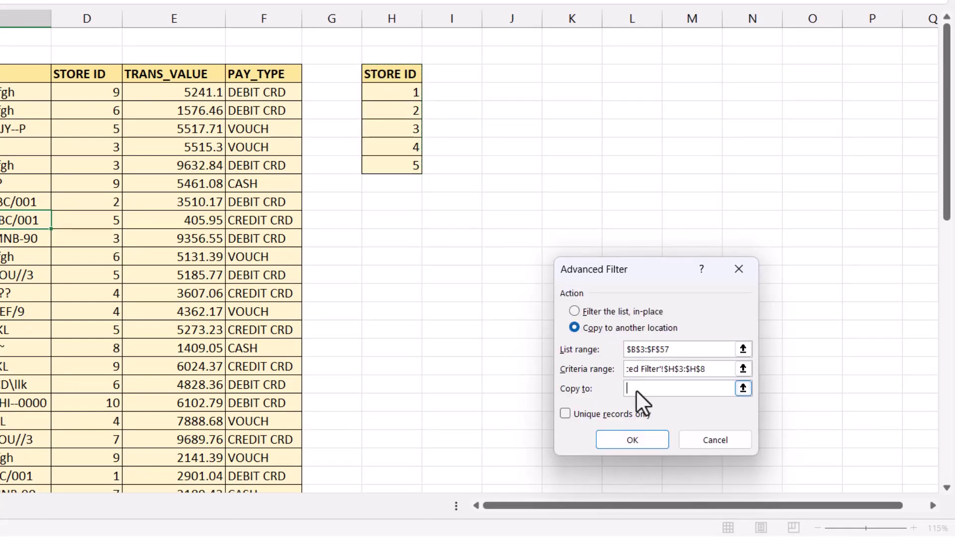
left_click(526, 74)
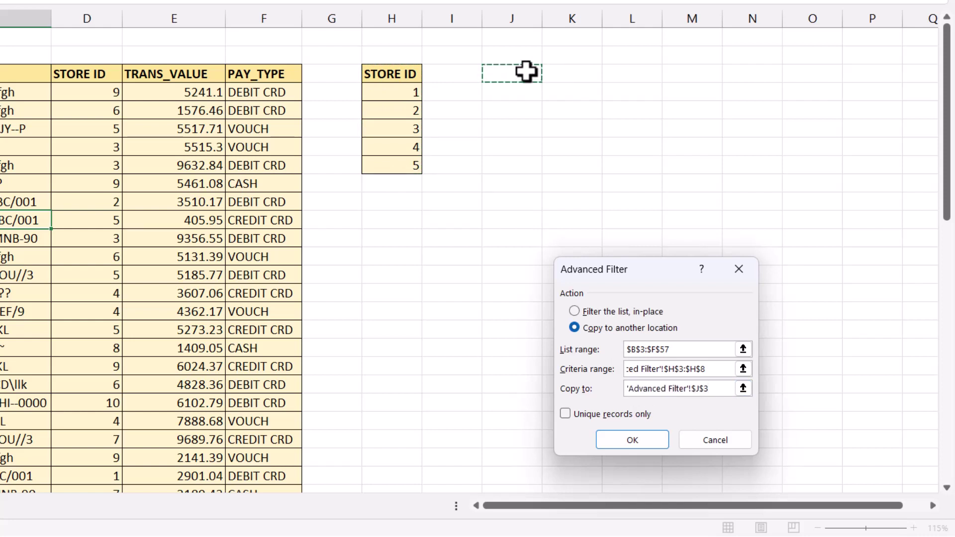
left_click(649, 433)
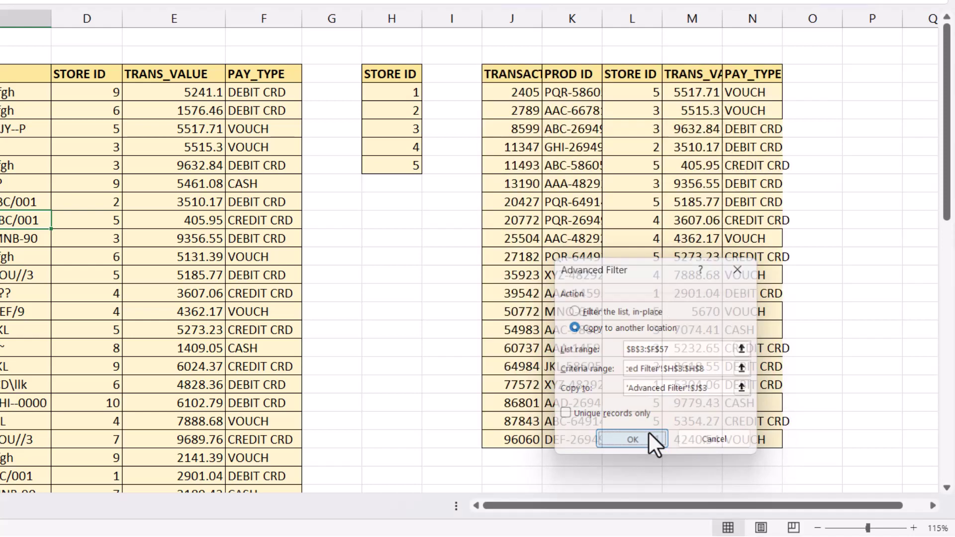
Autofit the widths of columns J to N to the extracted transaction data.
left_click_drag(520, 17, 778, 18)
double_click(781, 18)
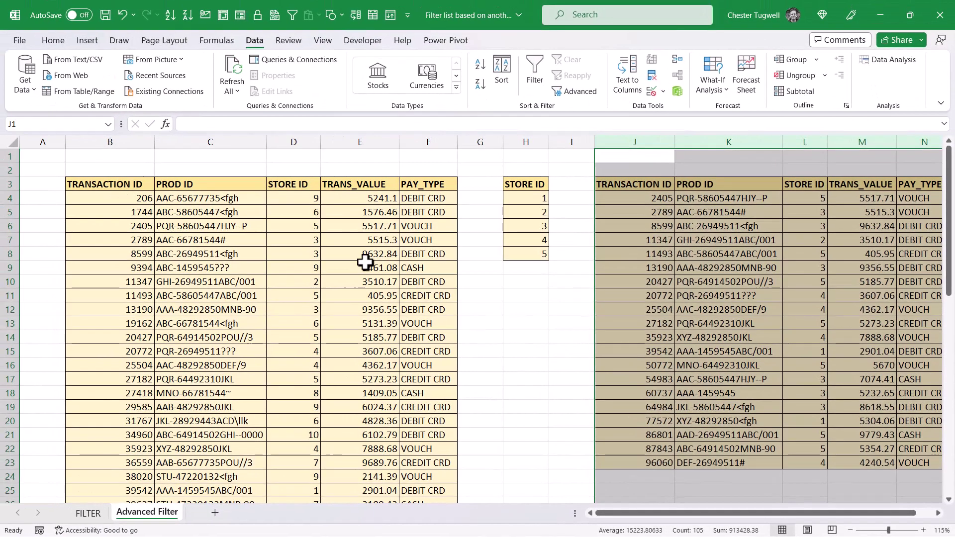
left_click(315, 239)
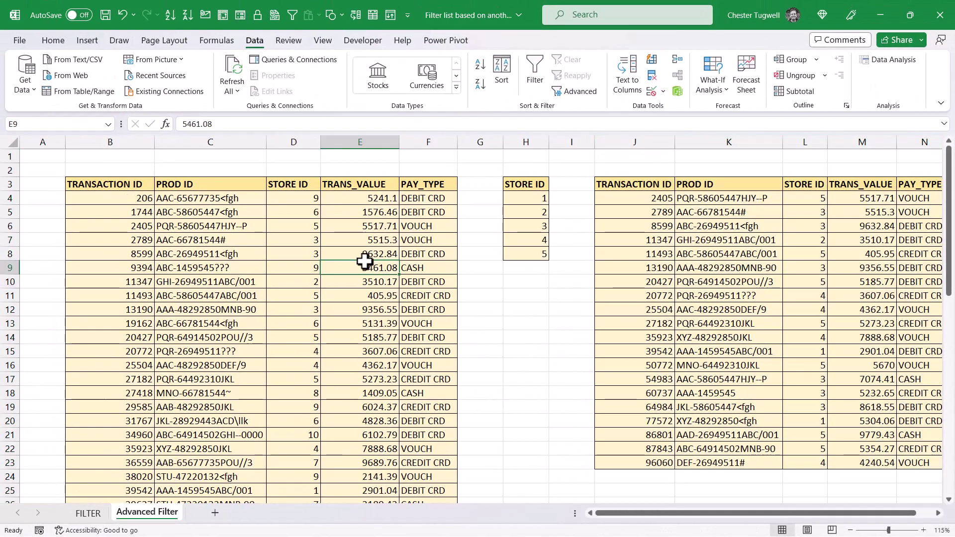
Change the store ID of the first transaction, in D4, to 1.
left_click(304, 199)
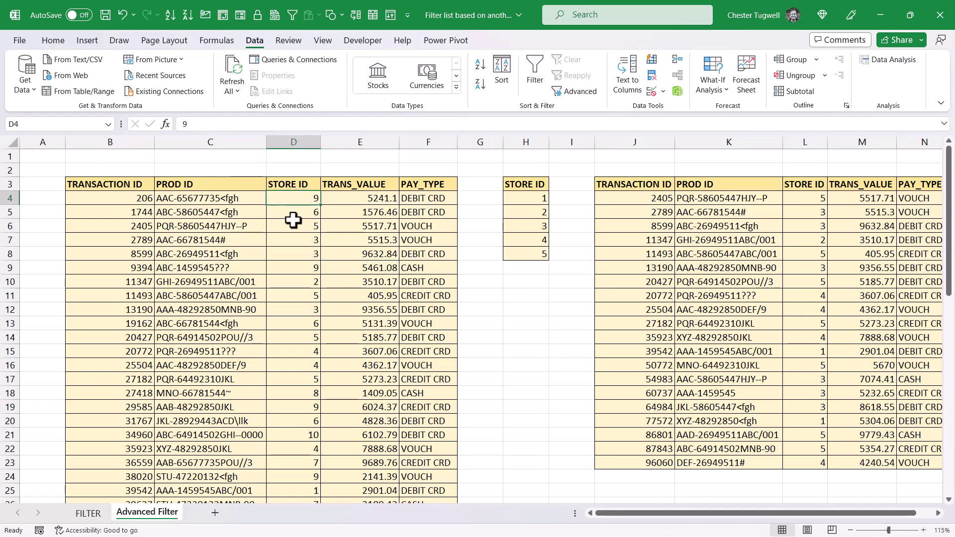
type("1")
left_click(291, 235)
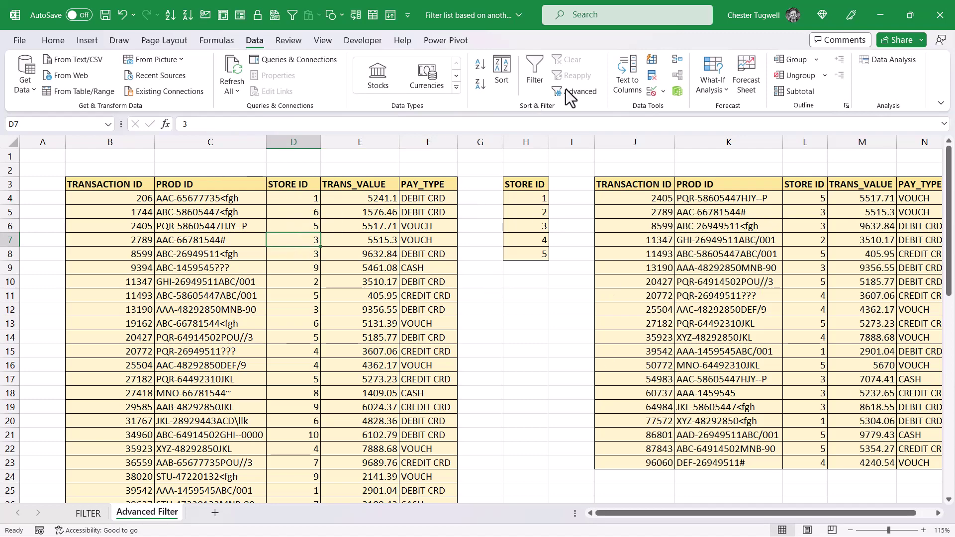
Rerun the Advanced Filter with results copied to $J$3:$N$3, and check the first extracted row, J4:N4.
left_click(578, 93)
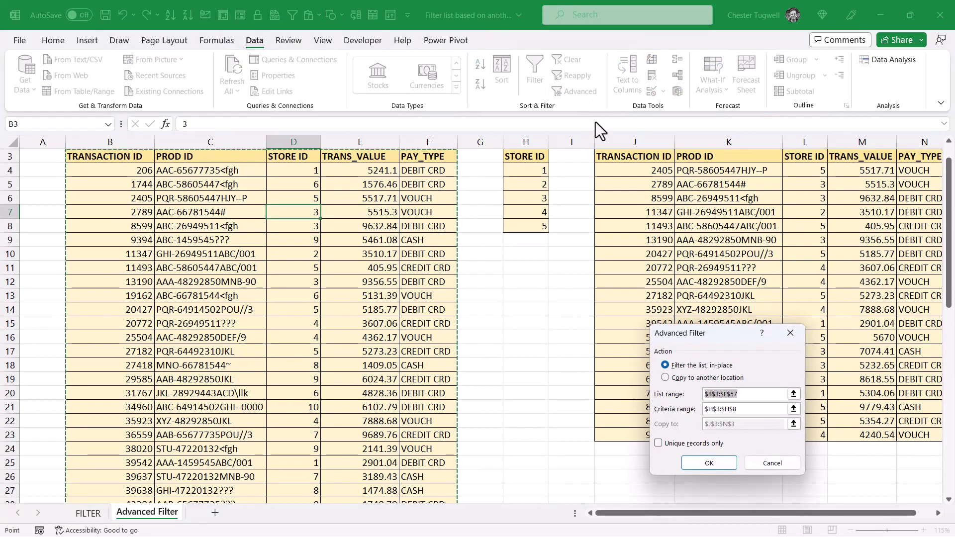
left_click(667, 377)
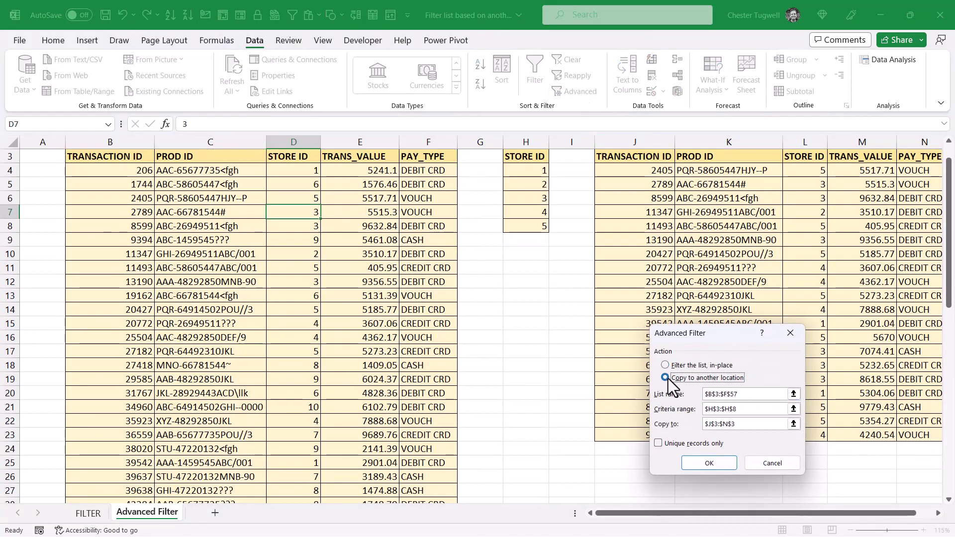
left_click(708, 462)
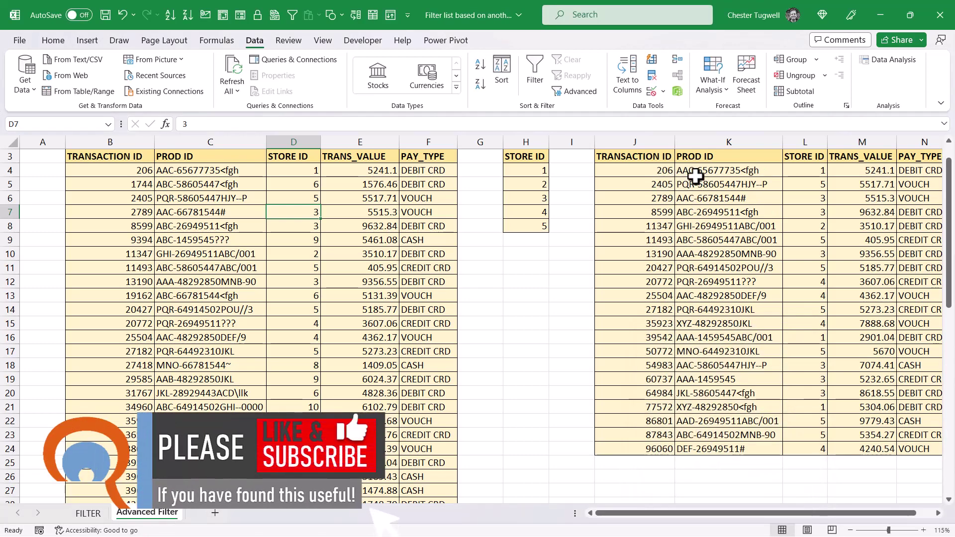
left_click(669, 171)
left_click_drag(669, 170, 862, 166)
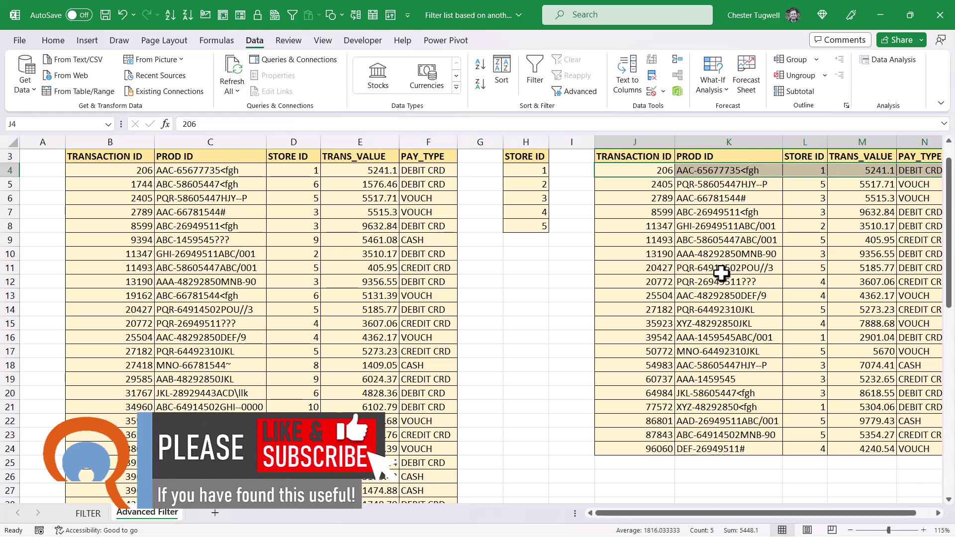